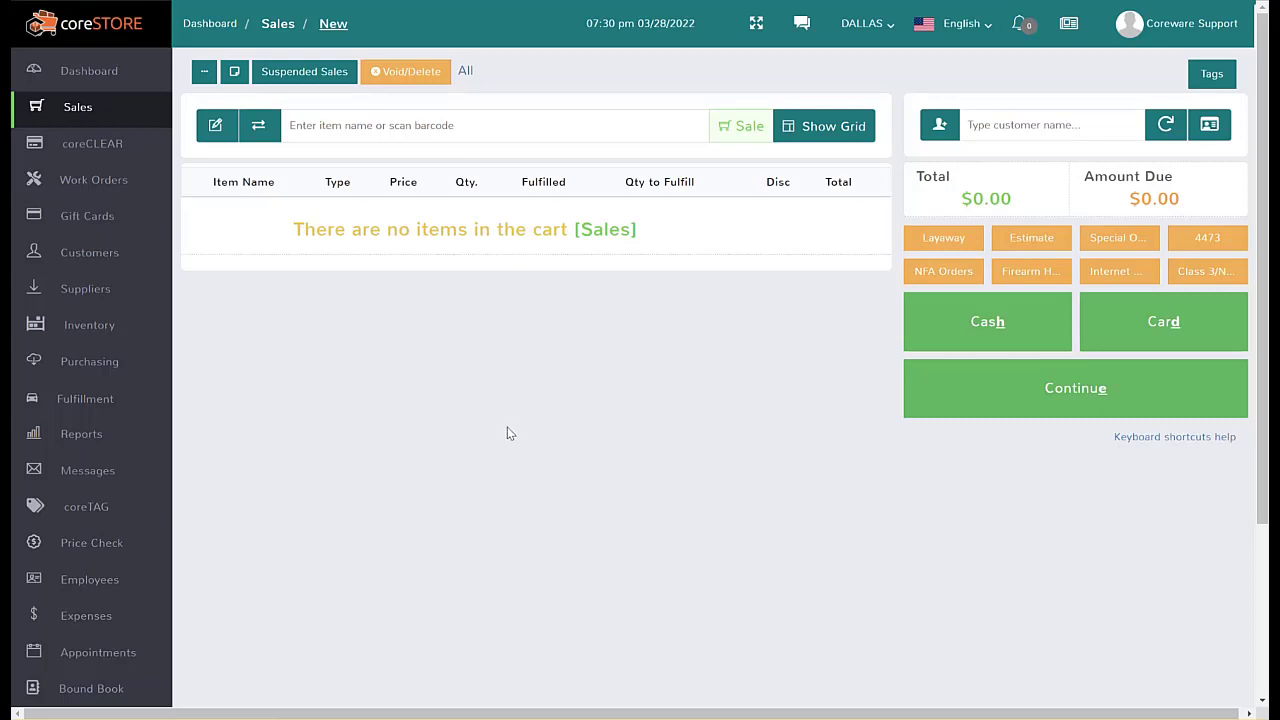
Step: Open the DALLAS inventory location for editing and show its merchant processing settings
click(115, 339)
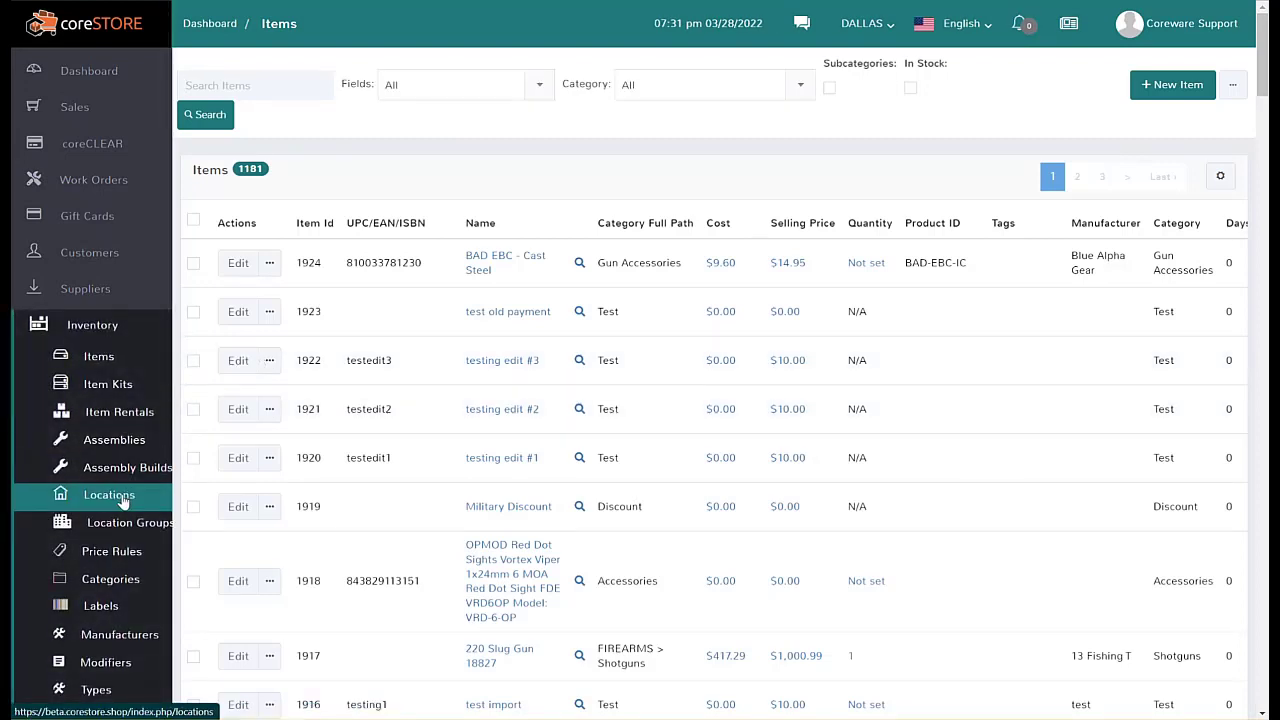
click(121, 500)
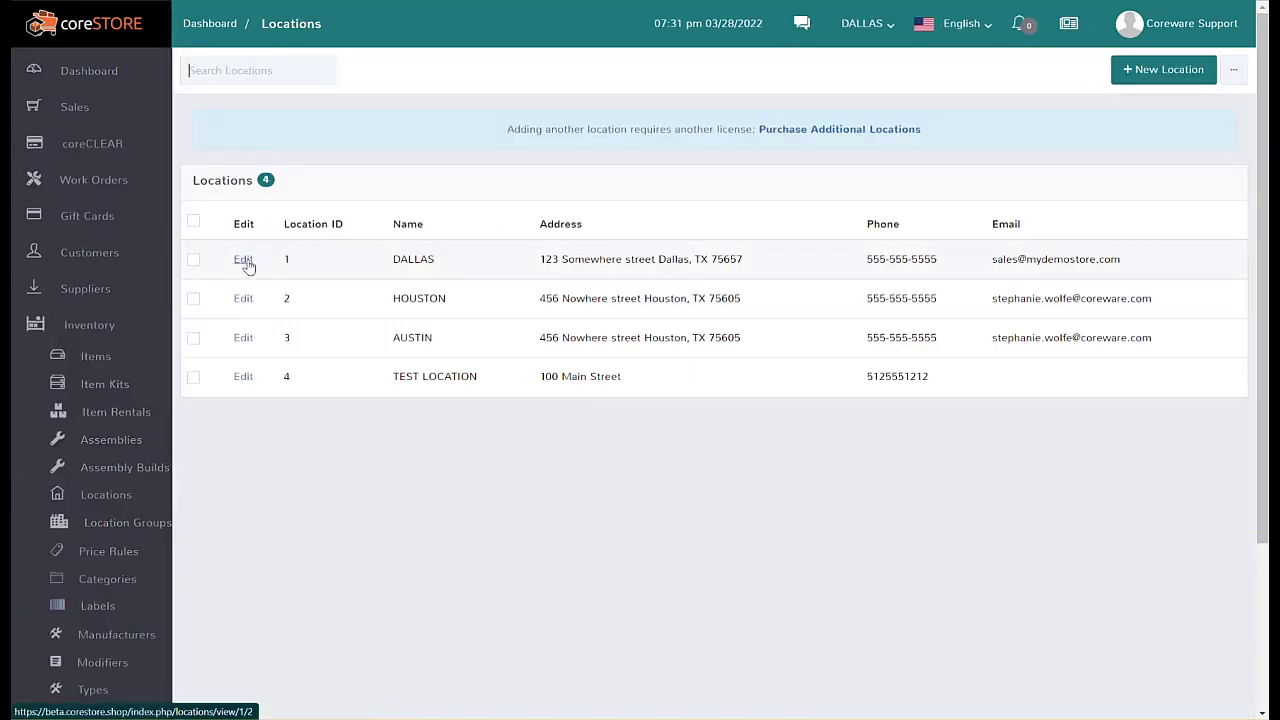
click(245, 261)
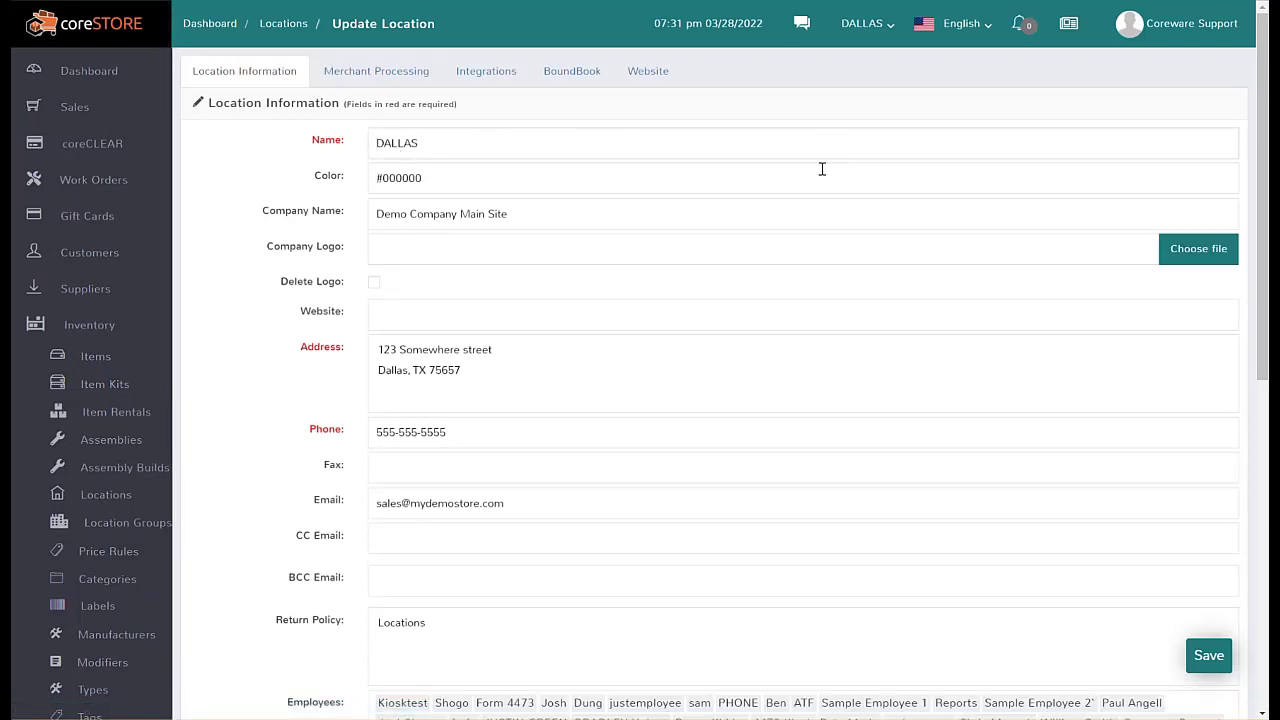
click(392, 79)
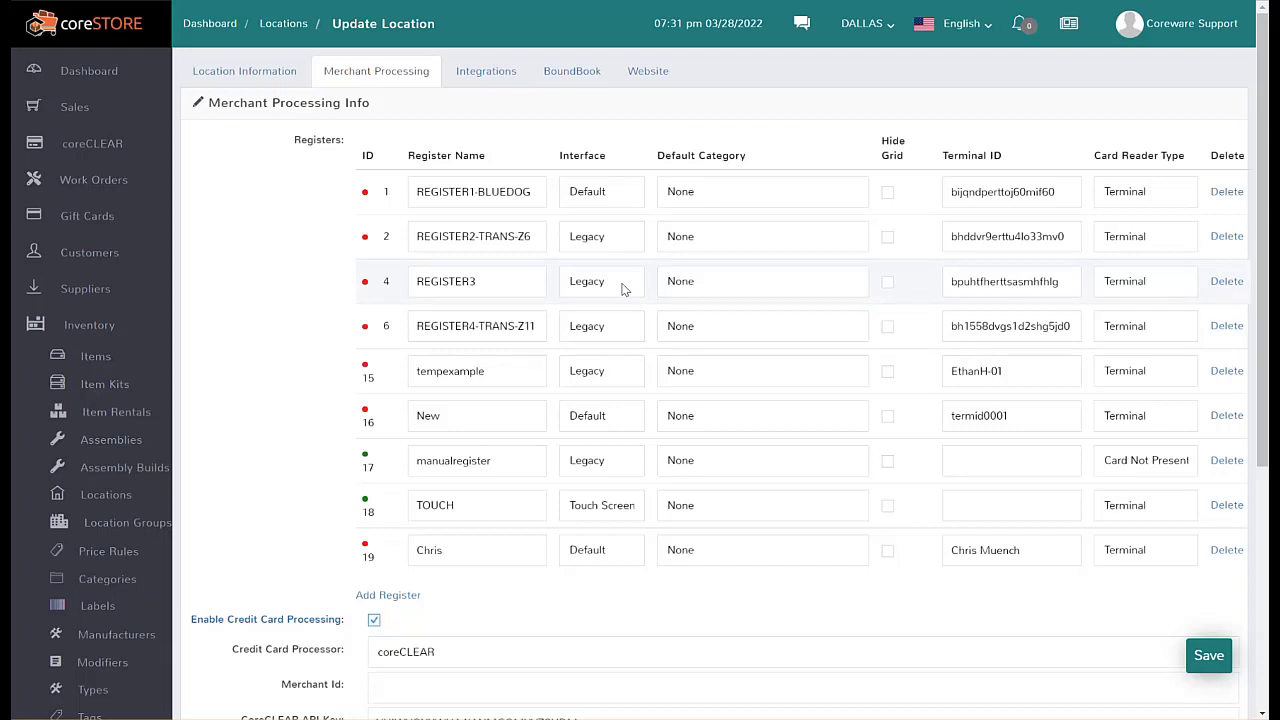
Step: Review the interface choices for the register named New, choose Default, and highlight the register's name
click(613, 417)
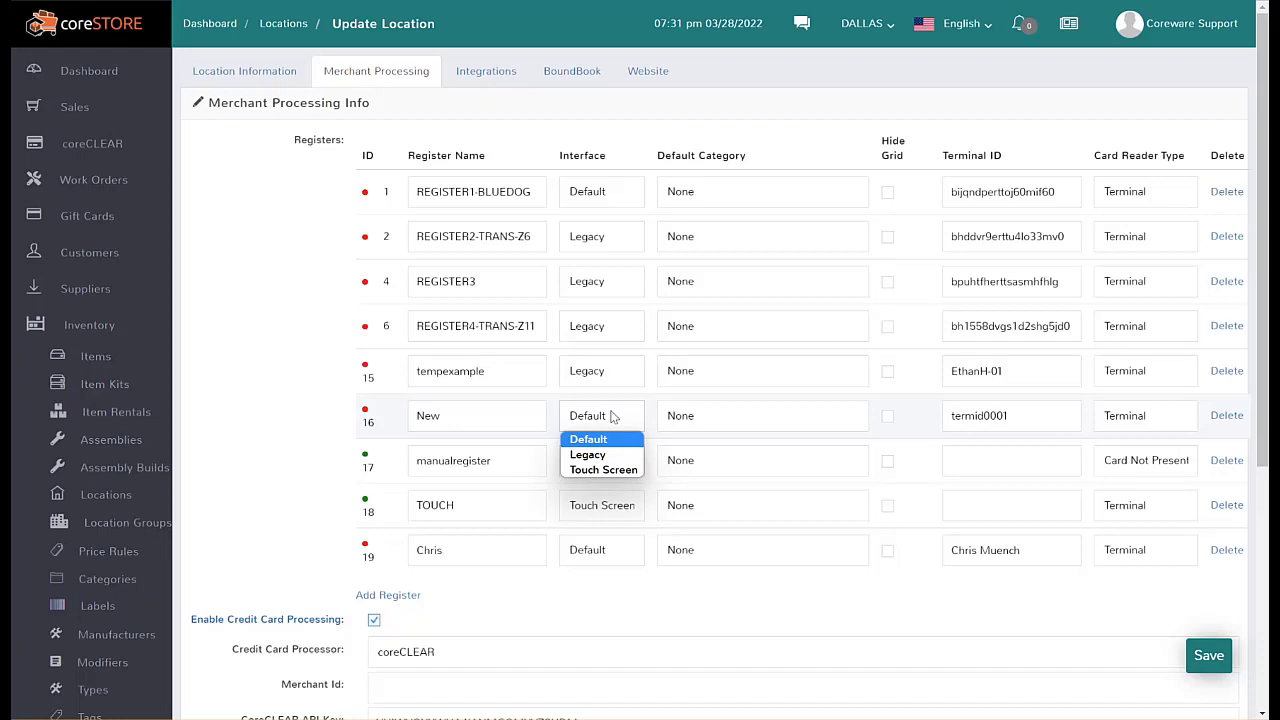
click(613, 417)
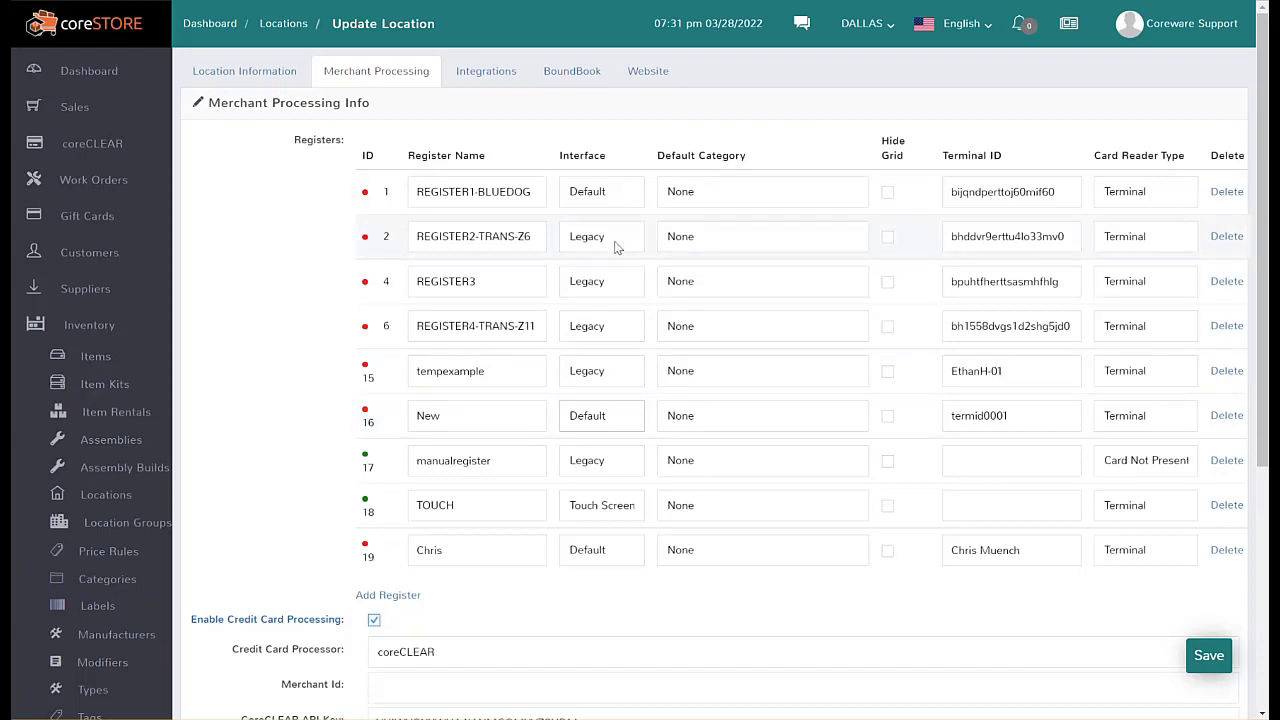
click(611, 419)
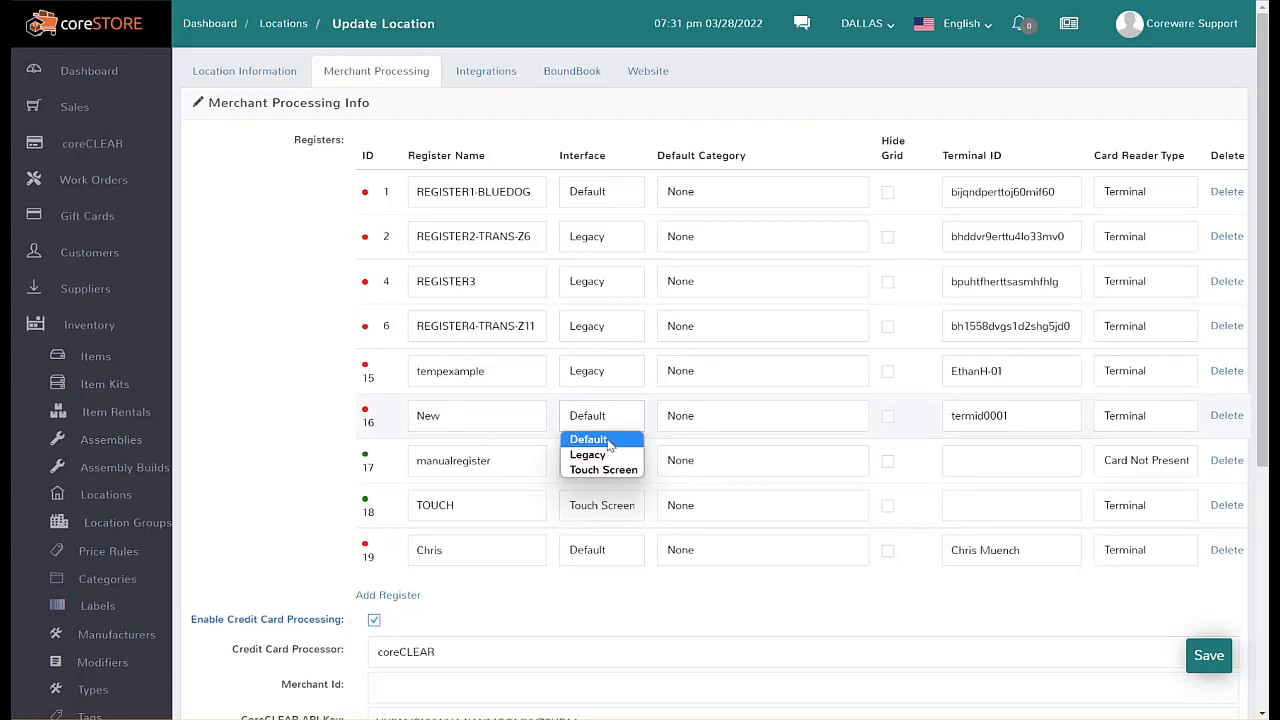
click(609, 441)
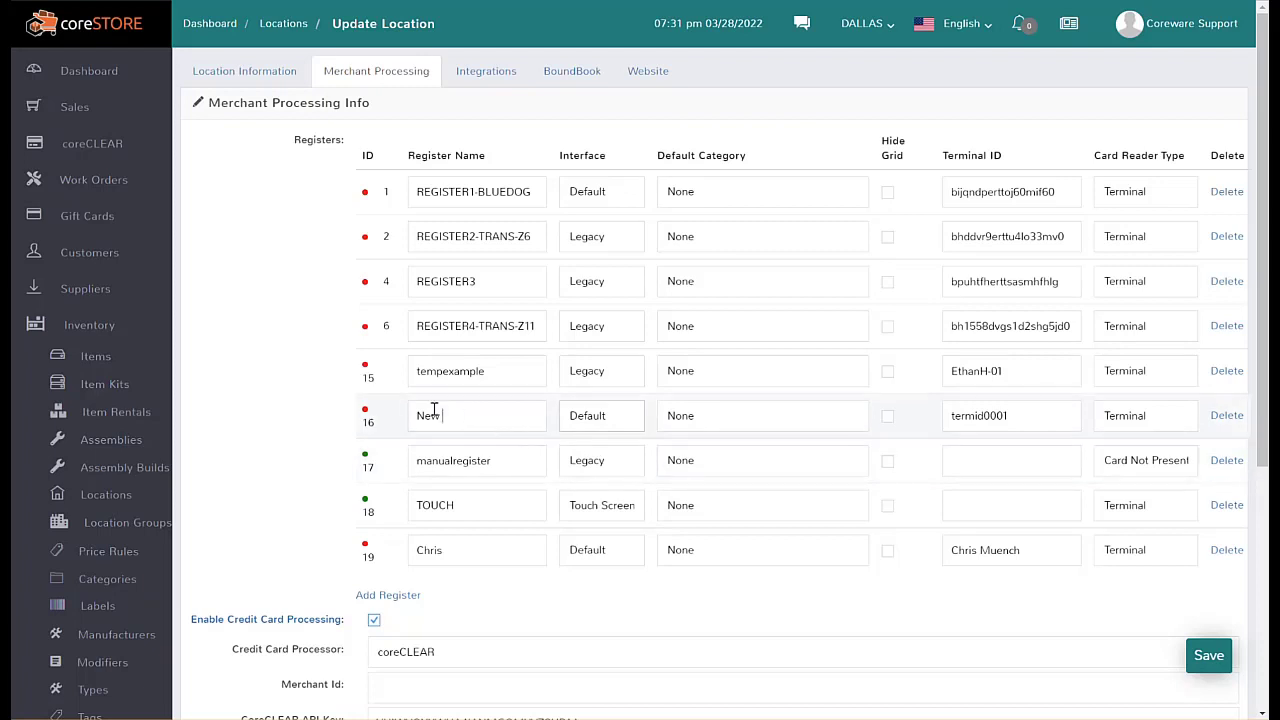
drag(414, 411, 532, 411)
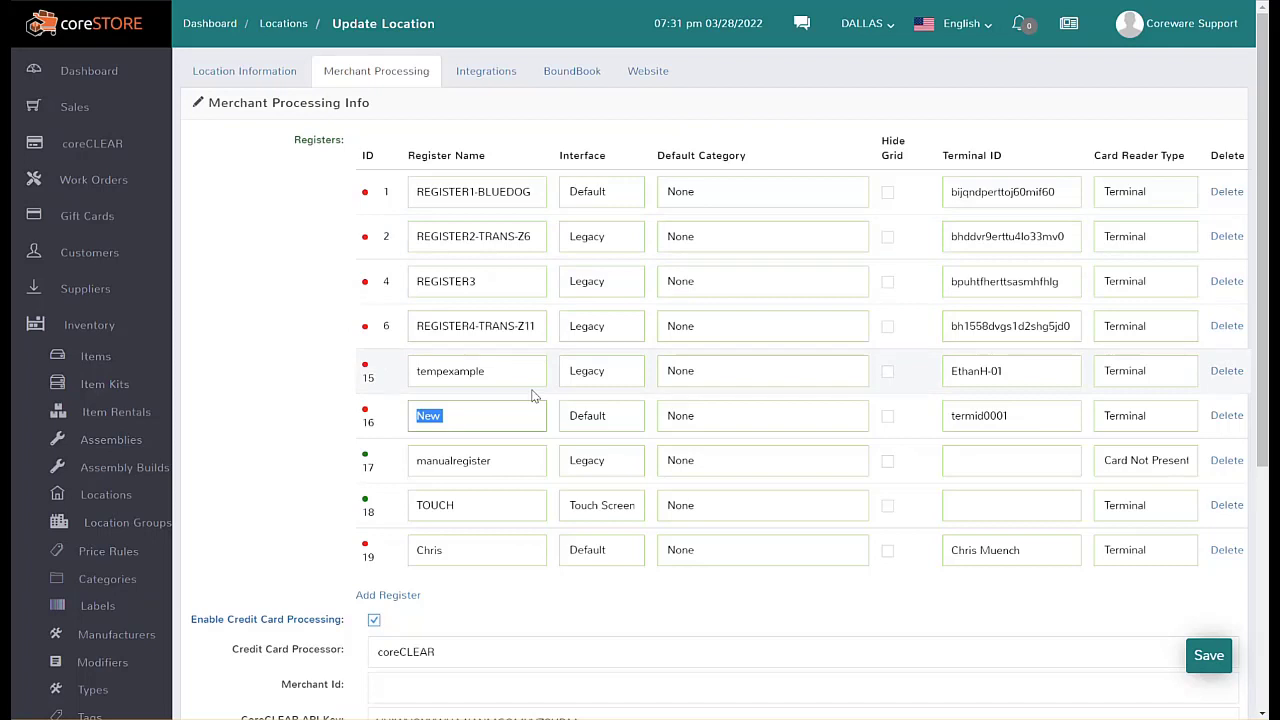
Step: Open the sales screen, look through its additional register actions, and show the item grid
click(97, 110)
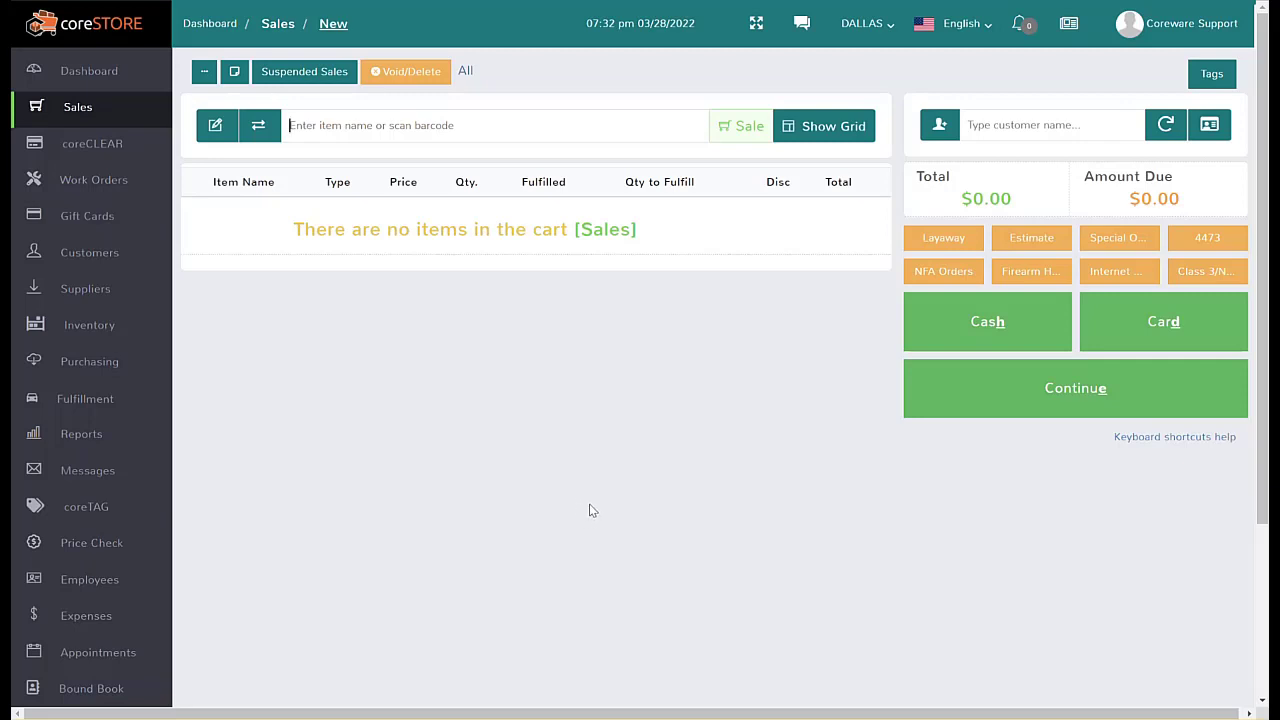
click(203, 74)
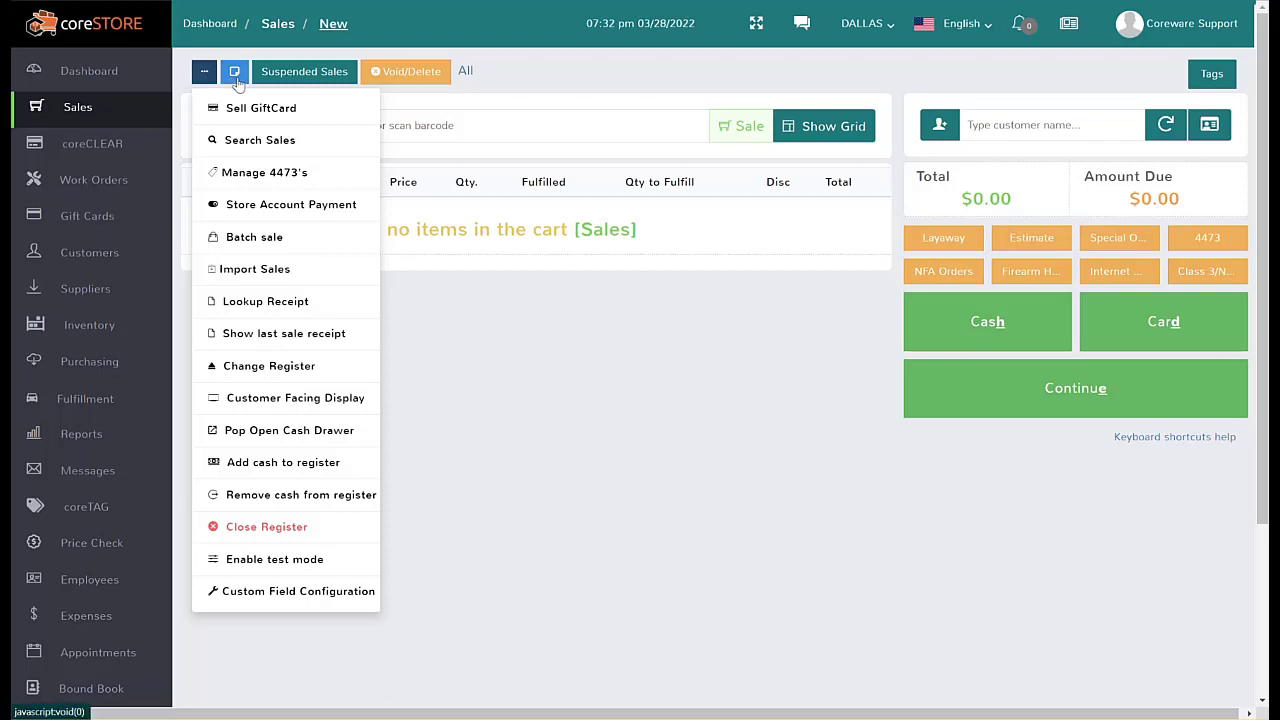
click(494, 354)
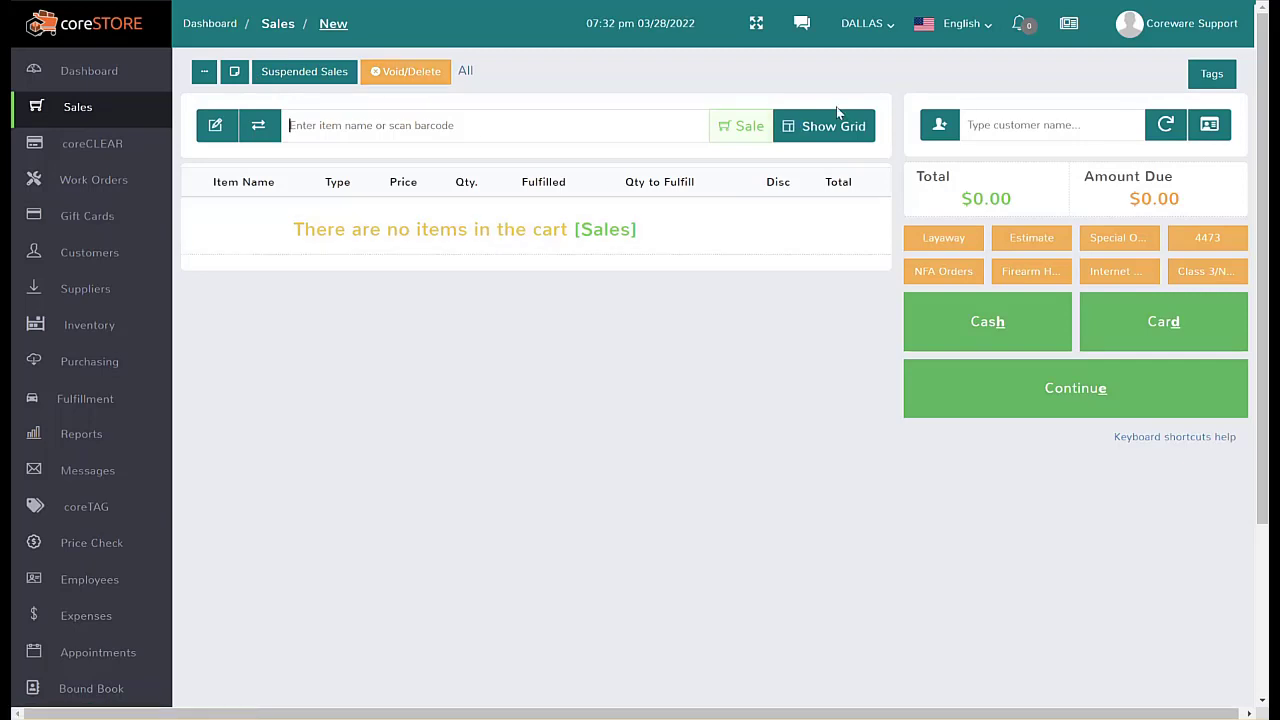
click(828, 137)
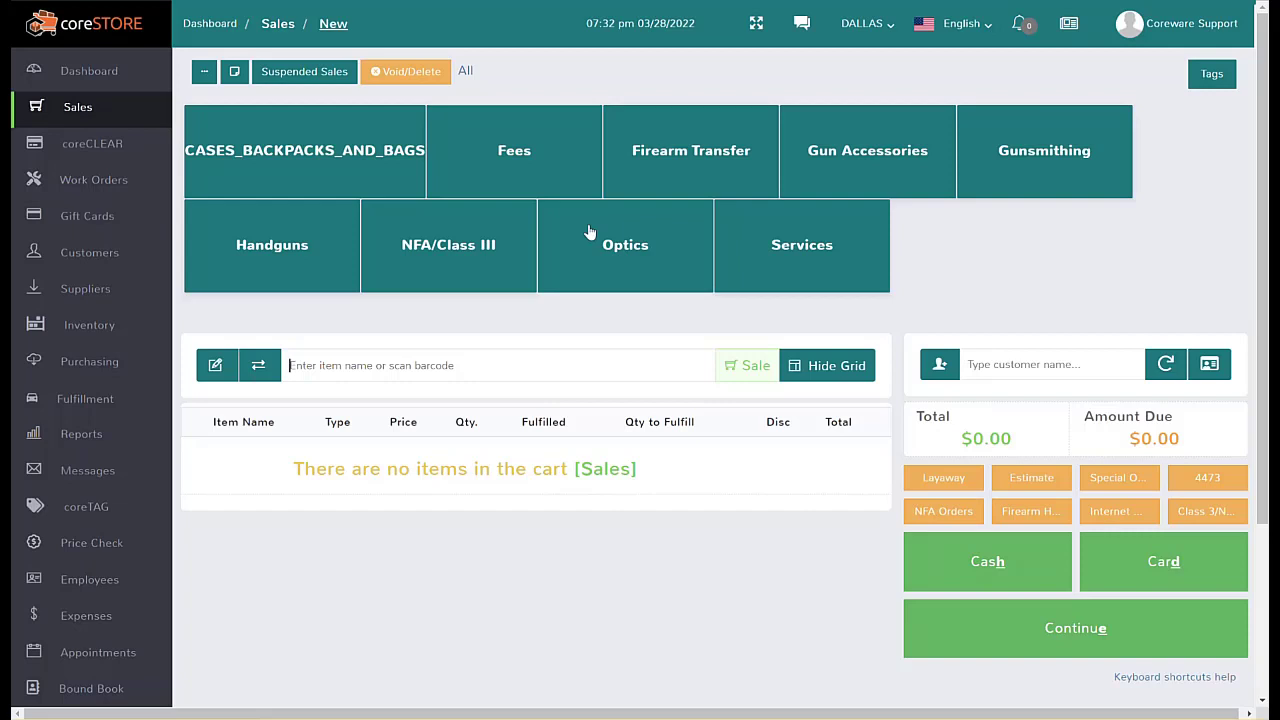
Step: Open the store configuration and review the Grid Options settings, from items per page to button colour
scroll(86, 543, down, 3)
click(118, 572)
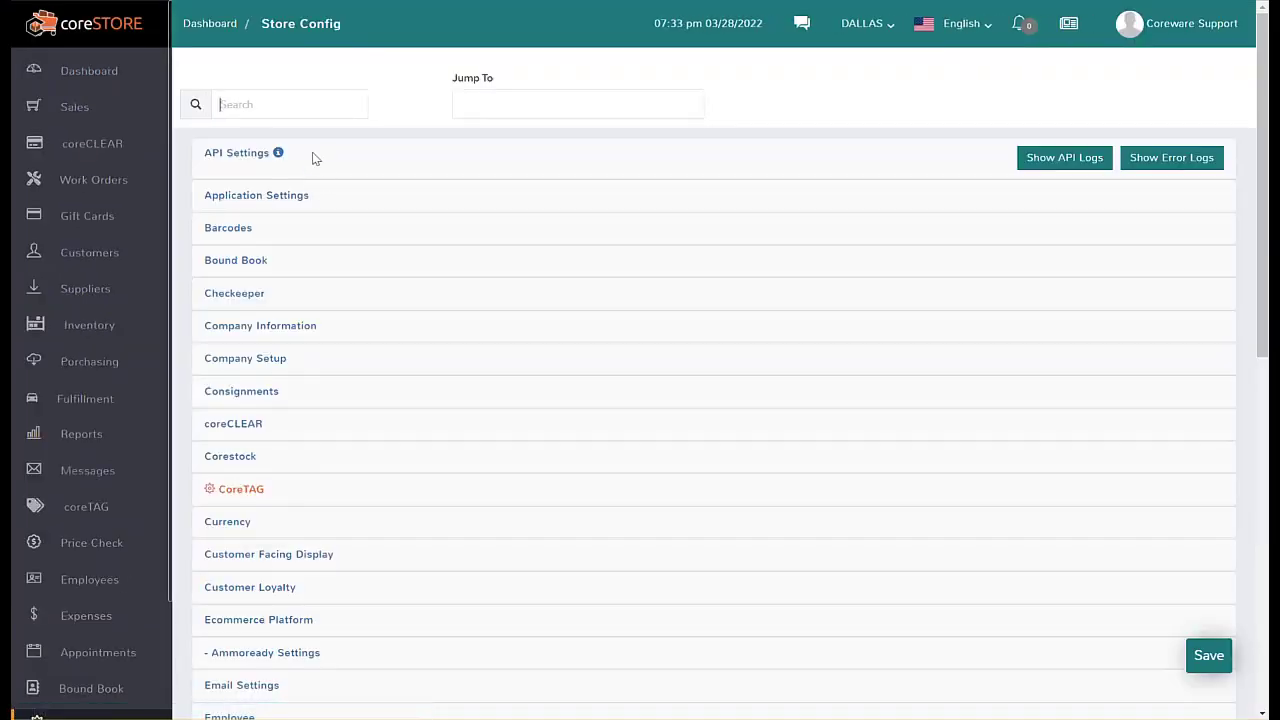
scroll(354, 397, down, 3)
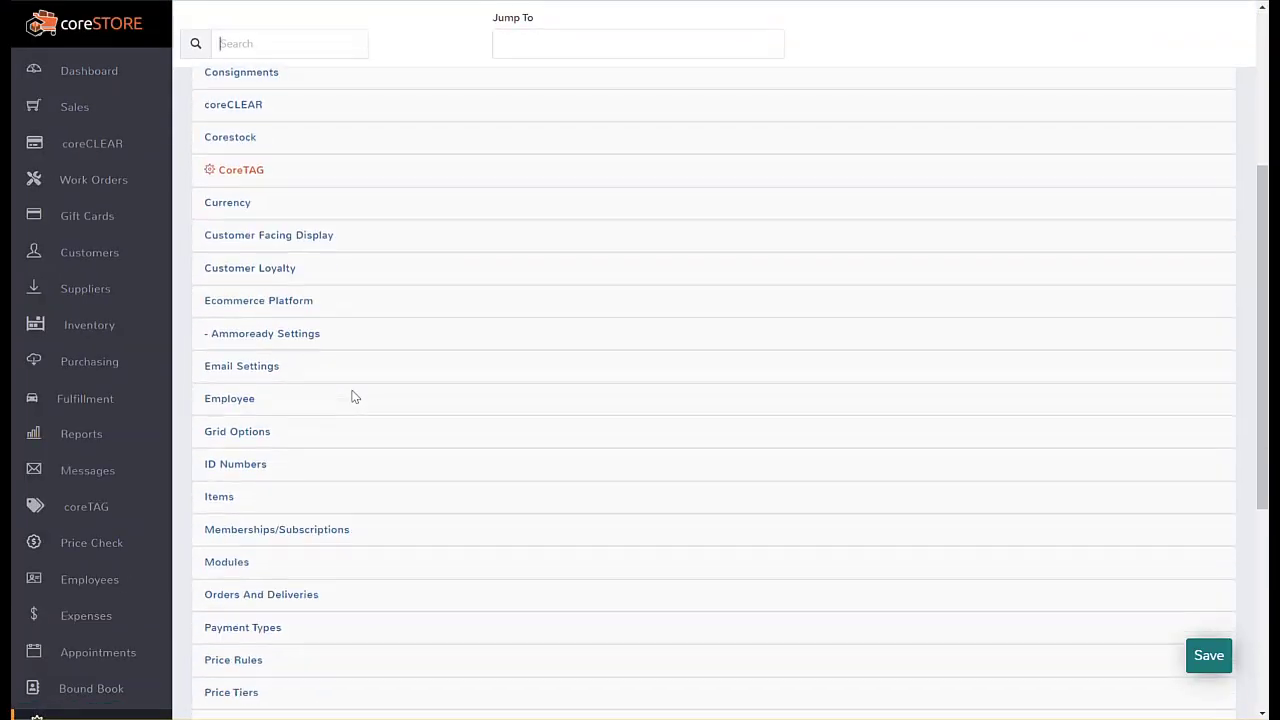
click(290, 432)
scroll(370, 372, down, 2)
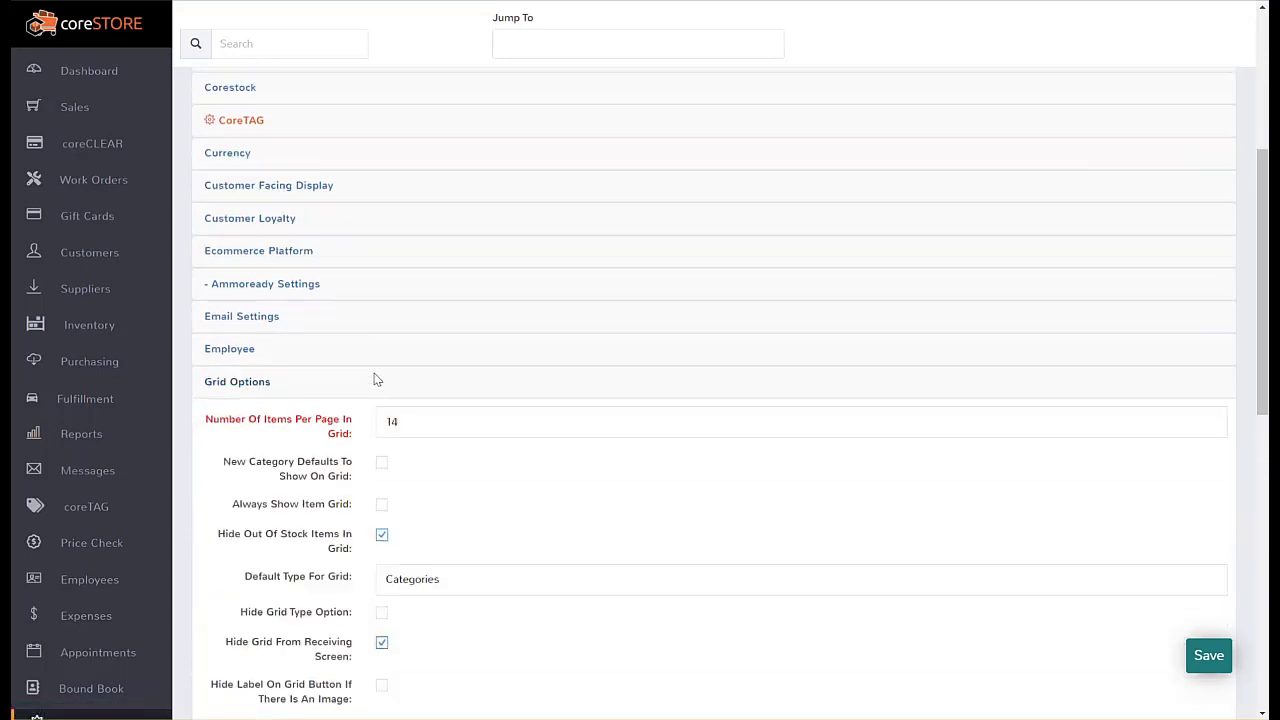
scroll(345, 510, down, 3)
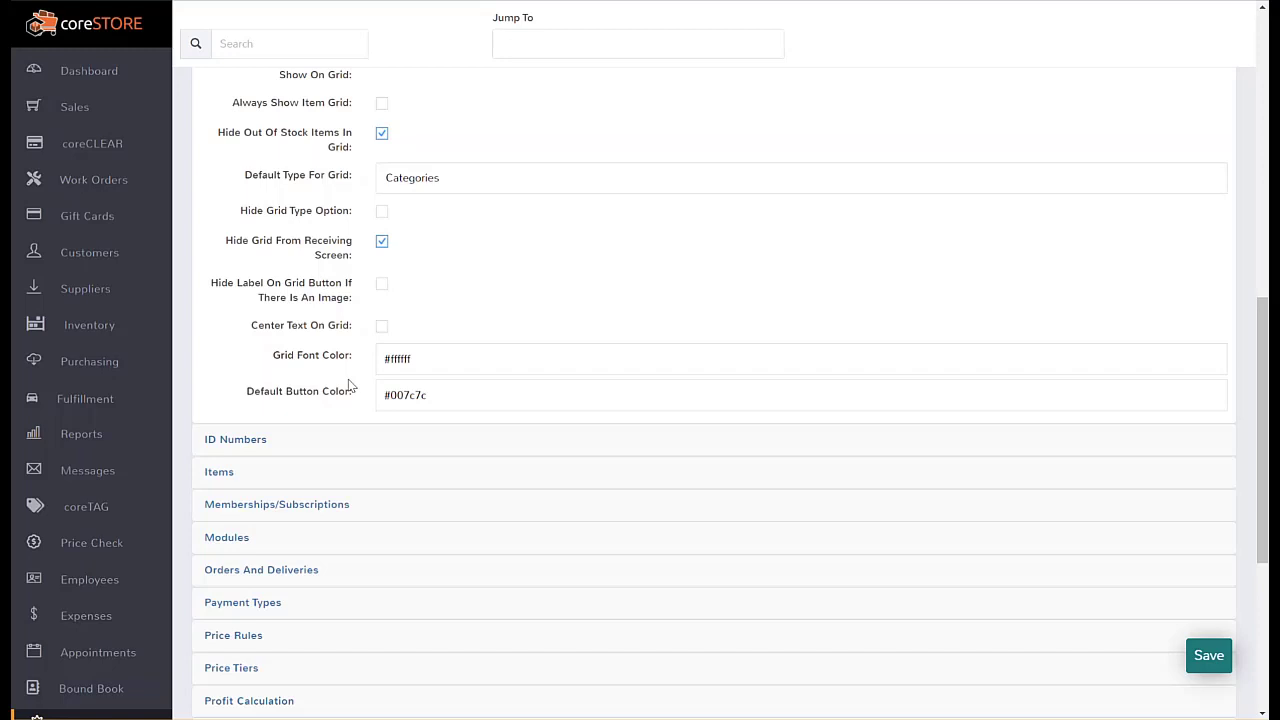
scroll(350, 386, up, 2)
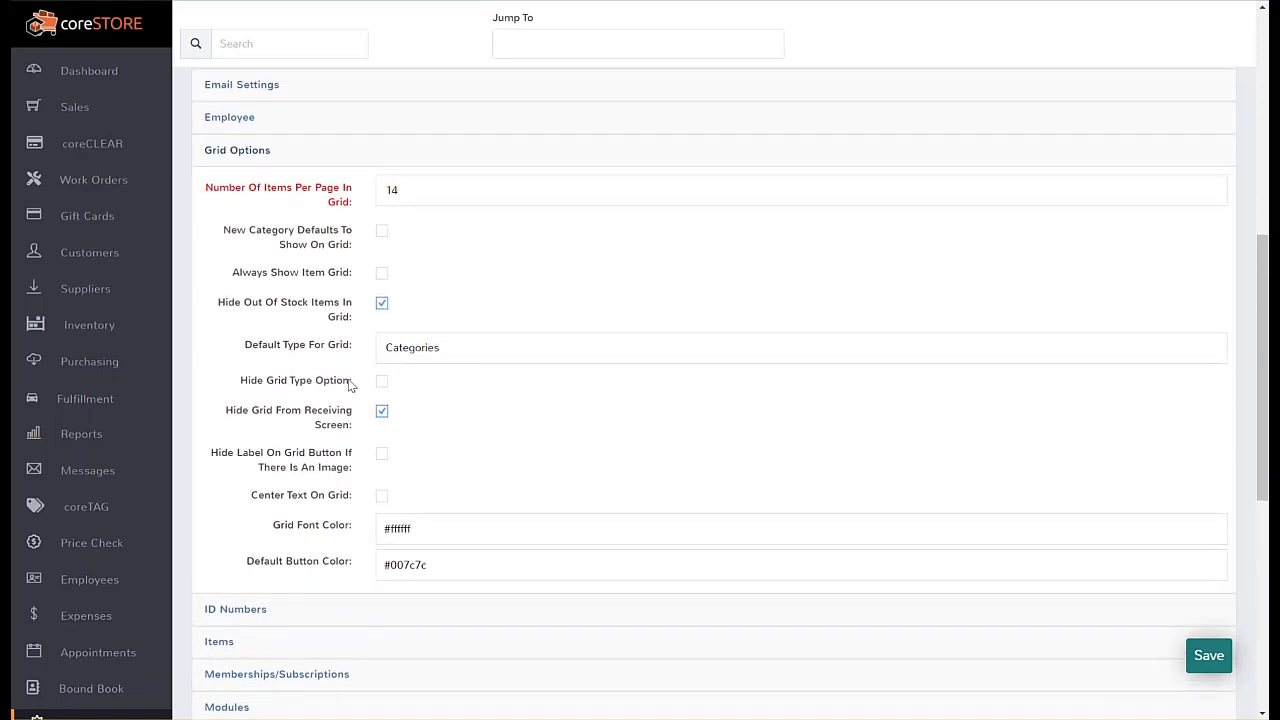
Step: Return to the sales screen and add LaCroix Enhanced Sparkling Water Tangerine to the cart using item number 1353
click(107, 117)
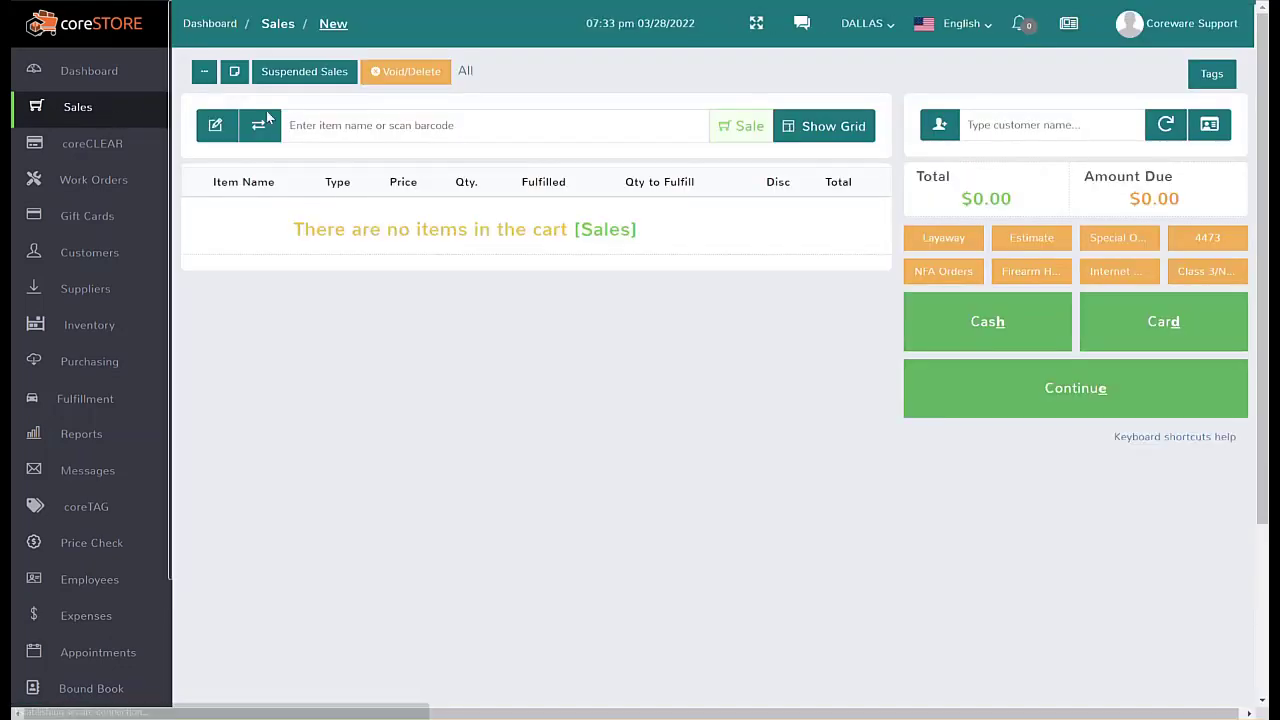
click(860, 134)
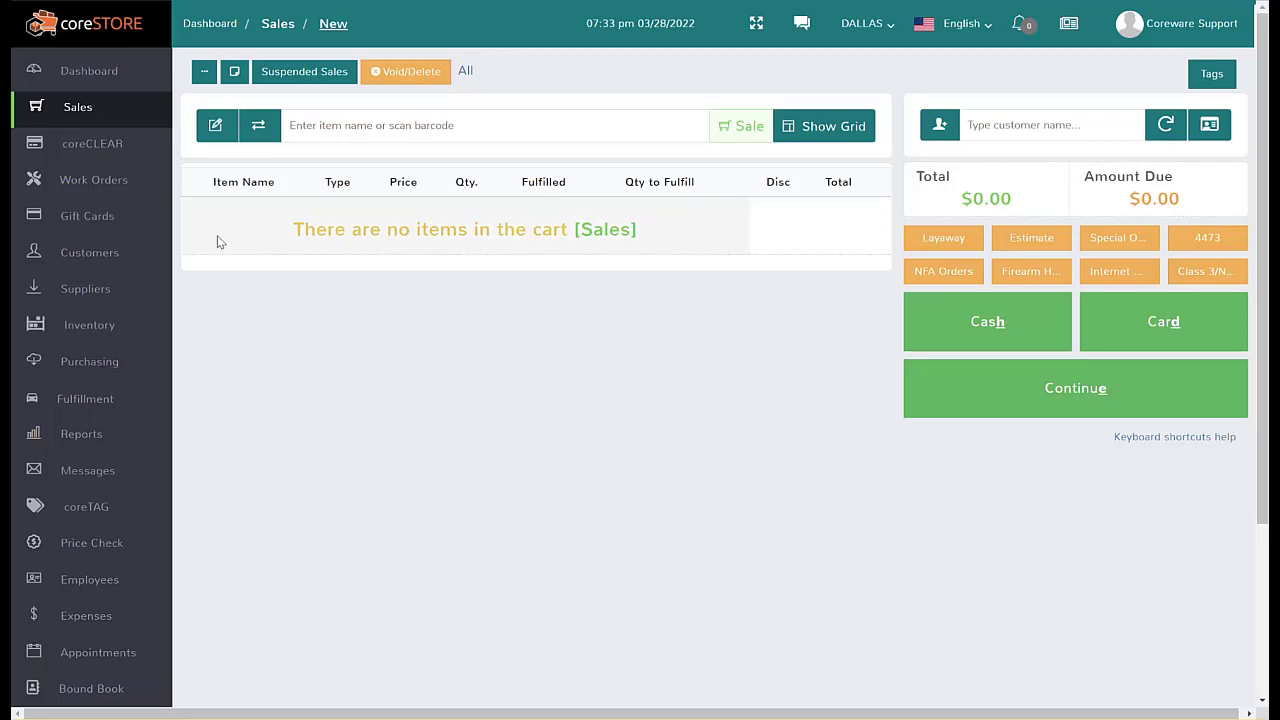
click(320, 127)
text(1)
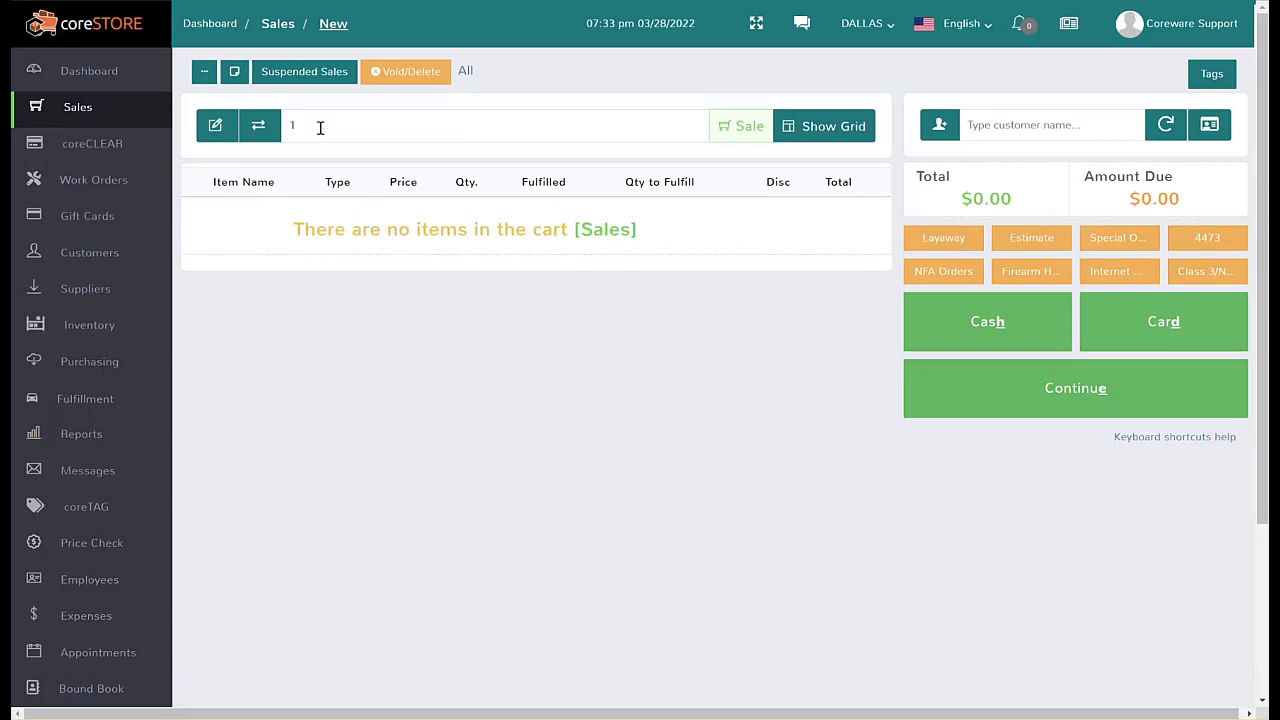
text(353)
key(Return)
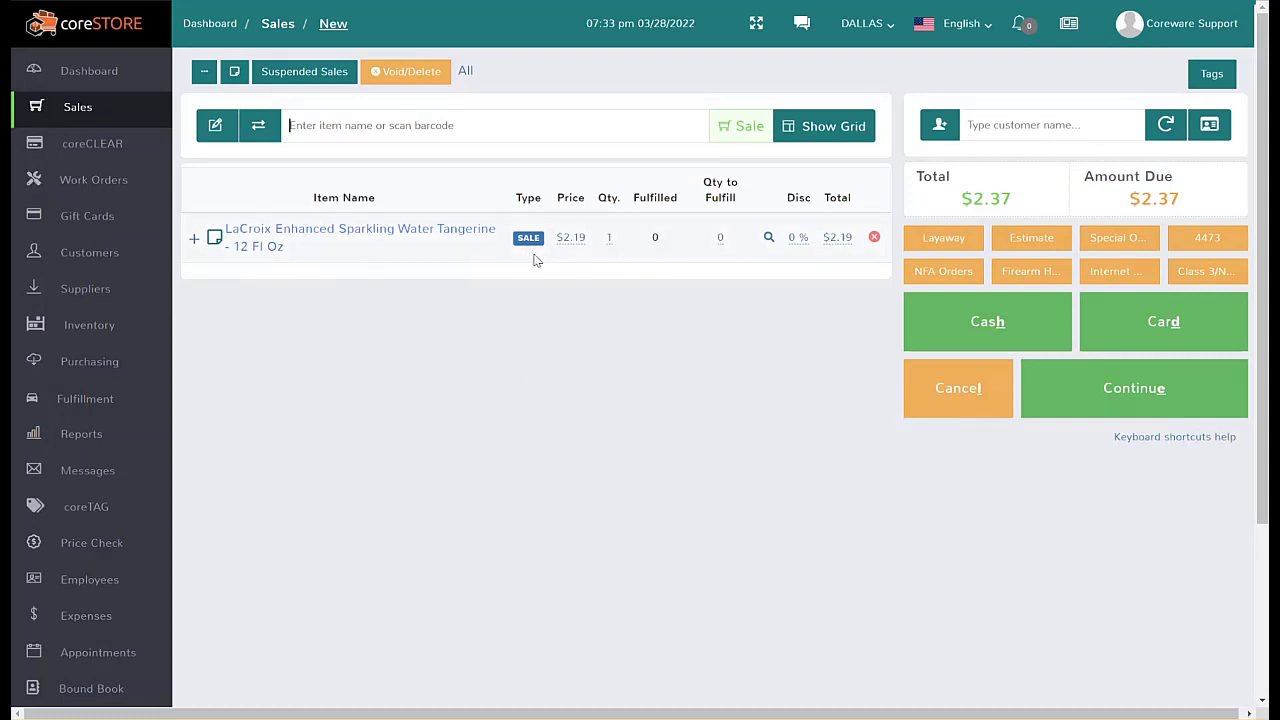
Step: Set the quantity of the LaCroix sparkling water in the cart to 10
click(609, 240)
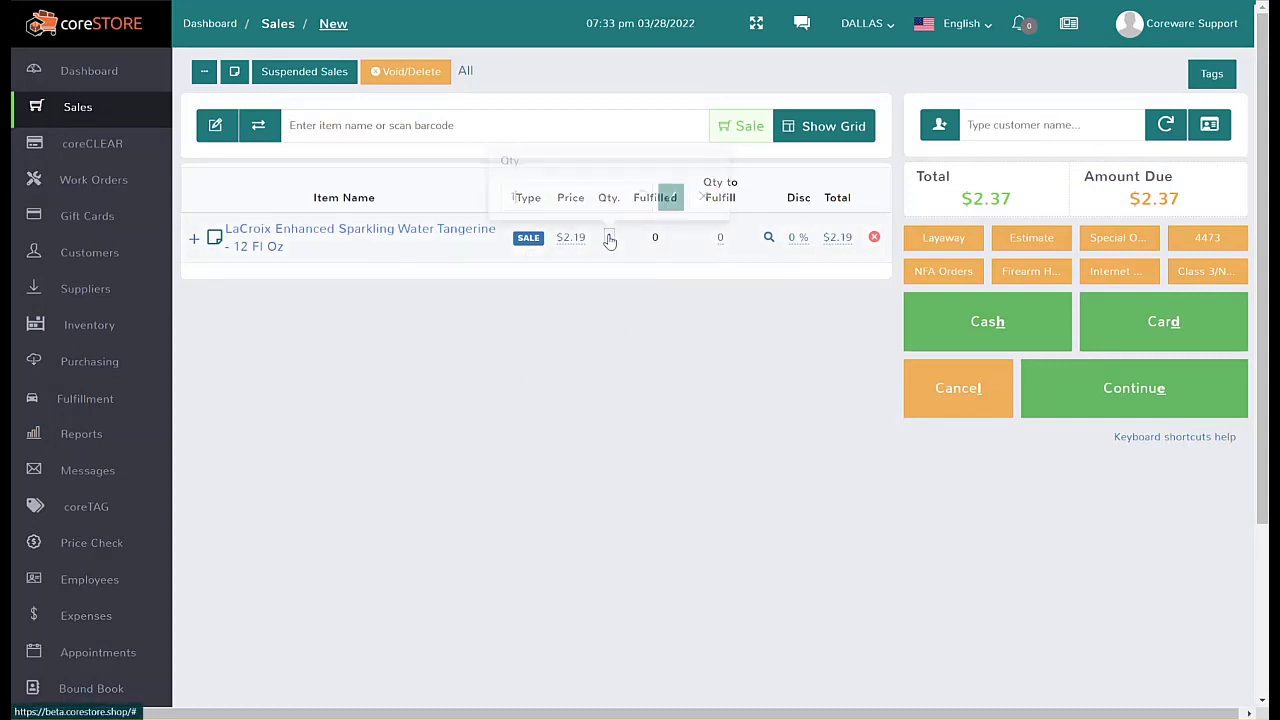
text(0)
key(Return)
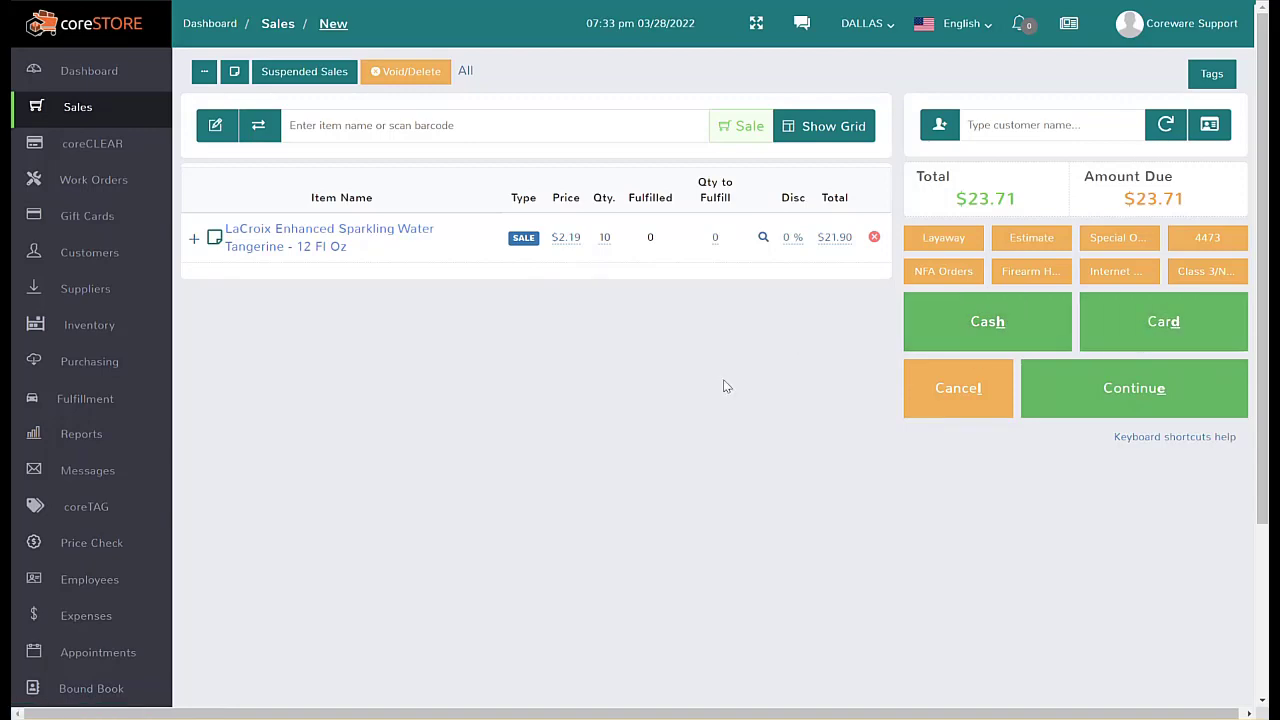
Step: Complete the LaCroix sale with a $30 cash payment and dismiss the receipt printing
key(alt+h)
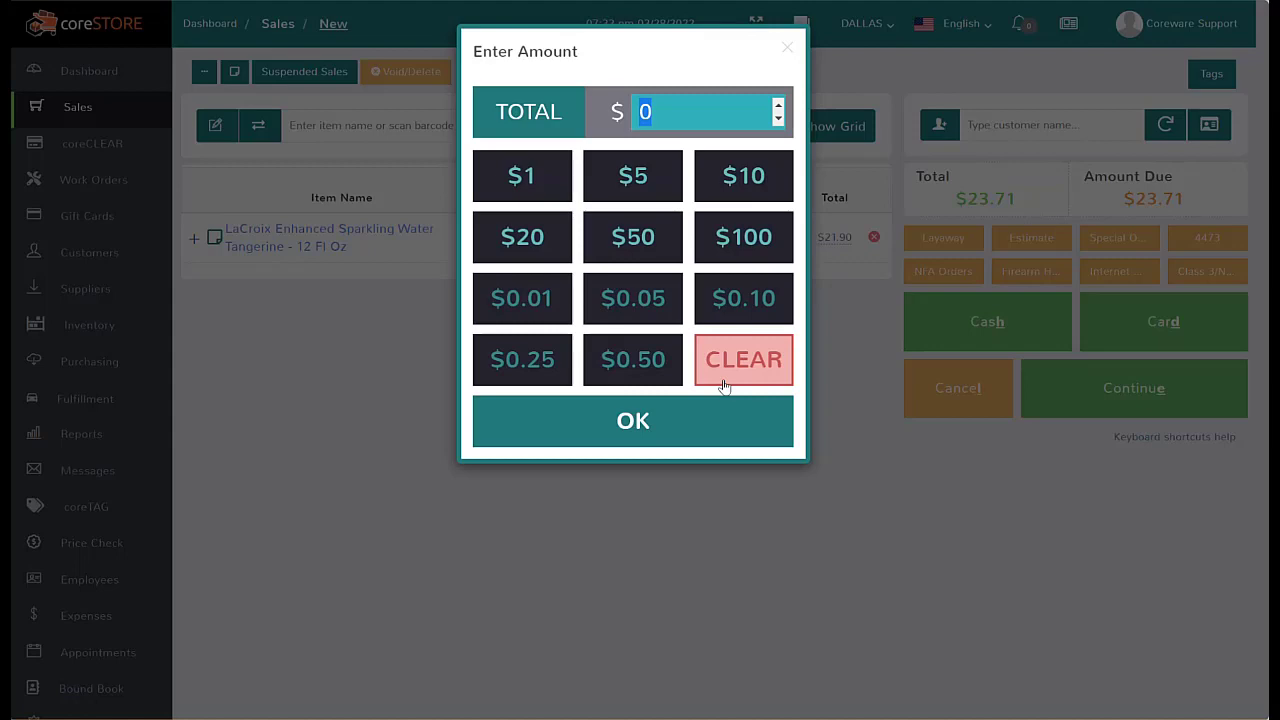
text(30)
key(Return)
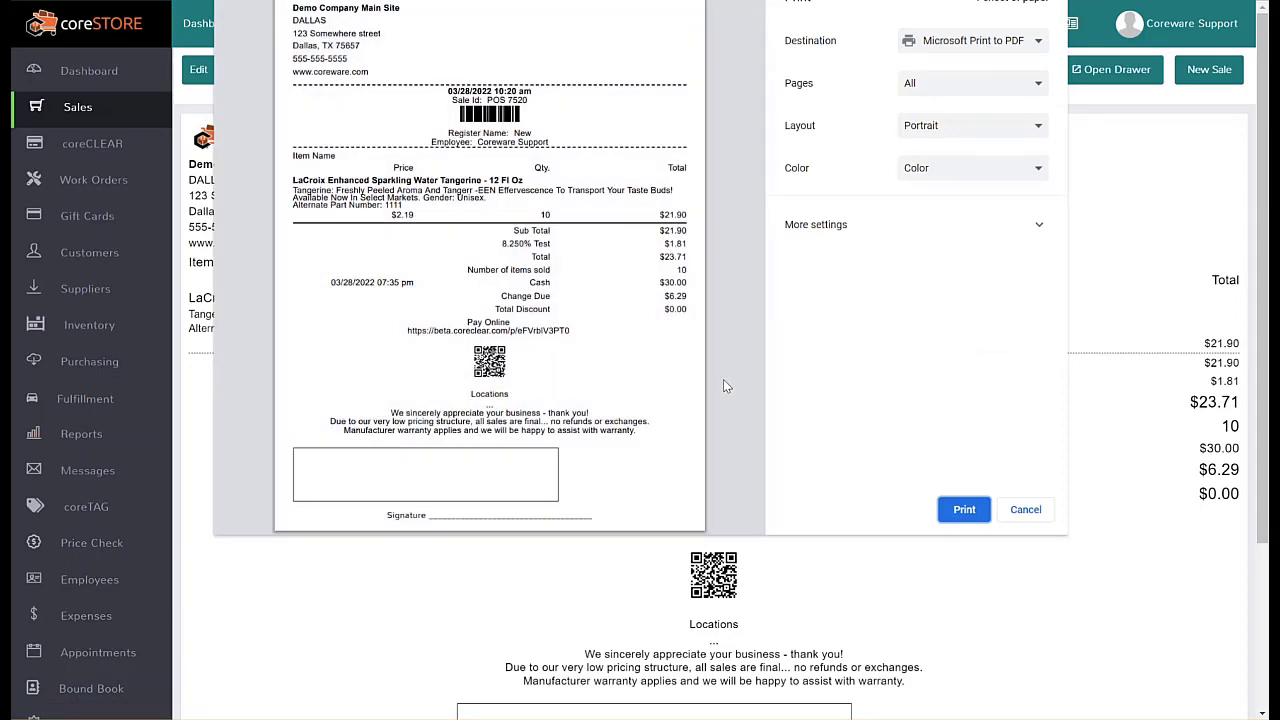
click(1025, 511)
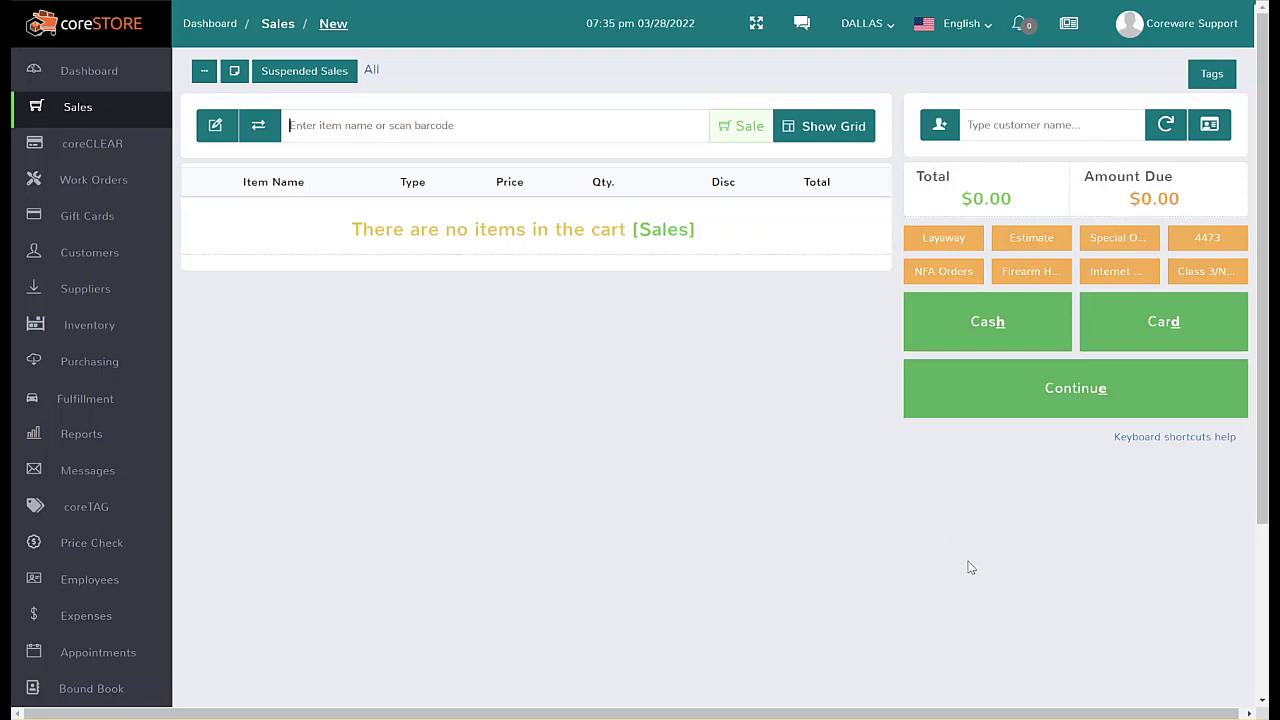
Step: Add Daisy Power Line 15 Ct. CO2 to the new sale using item number 1173
text(1)
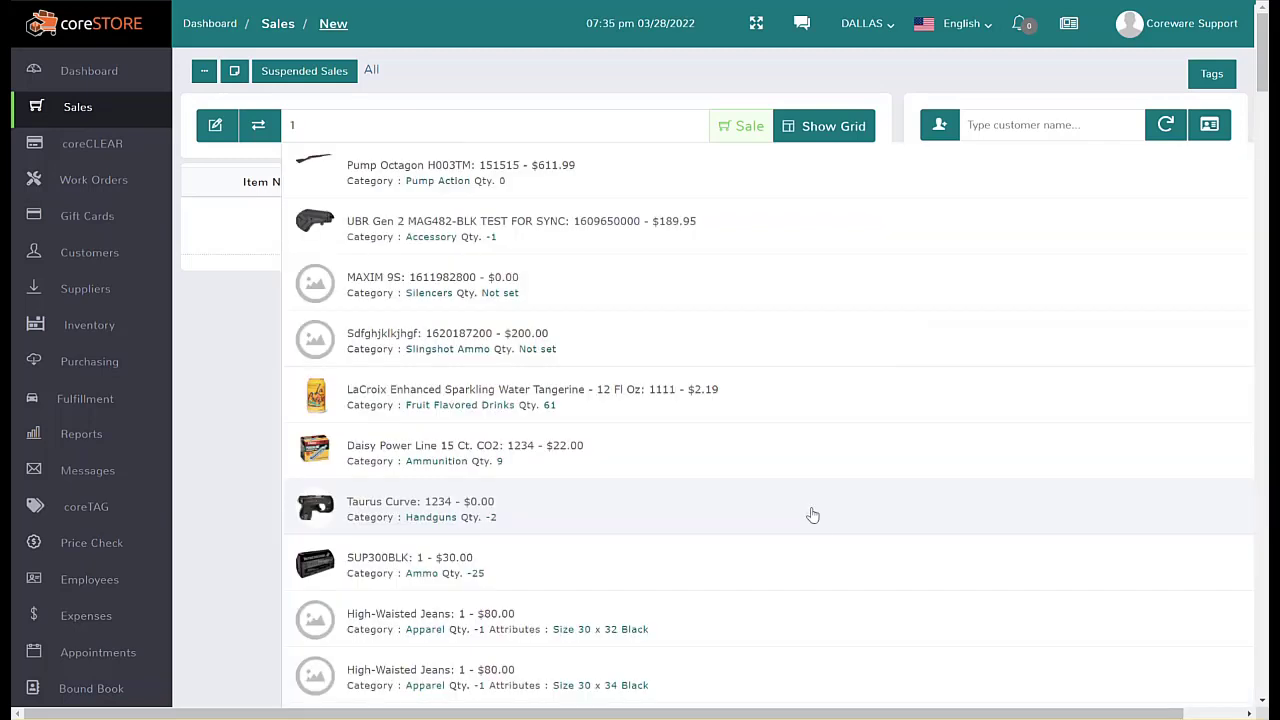
text(173)
key(Return)
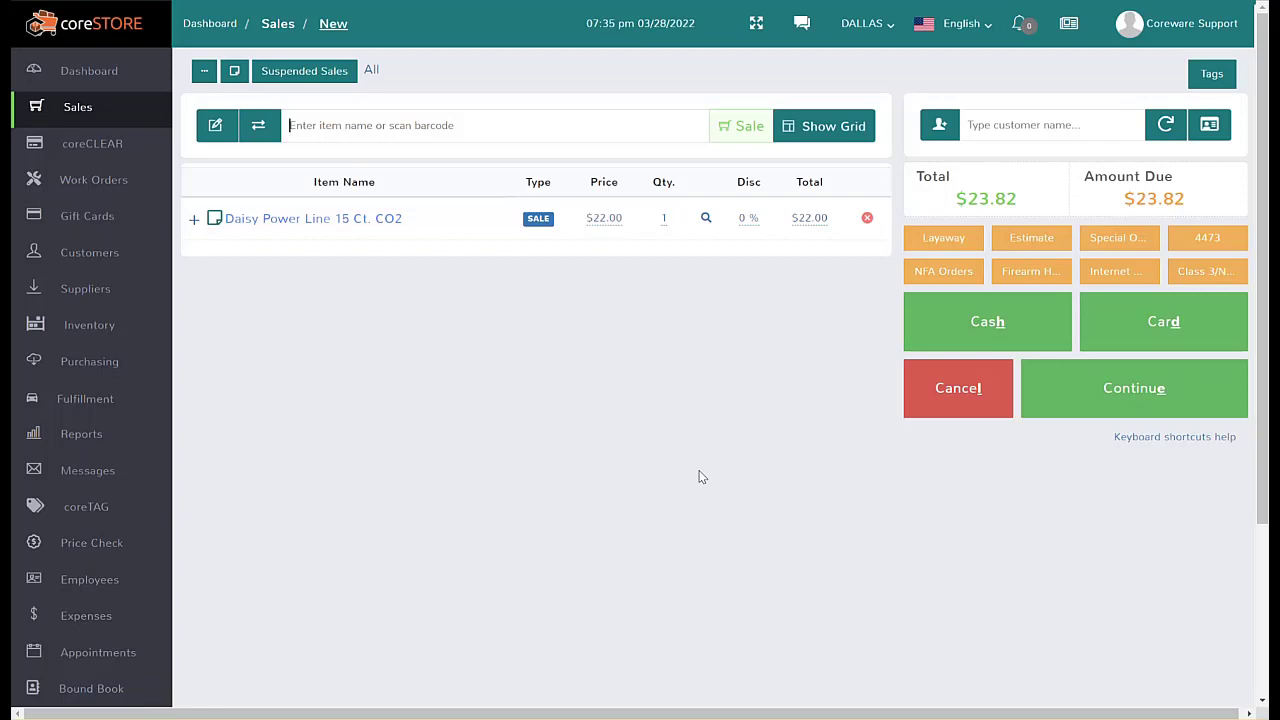
Step: Add a partial cash payment of $10.00 to the Daisy Power Line sale, and return to an empty sale
key(alt+h)
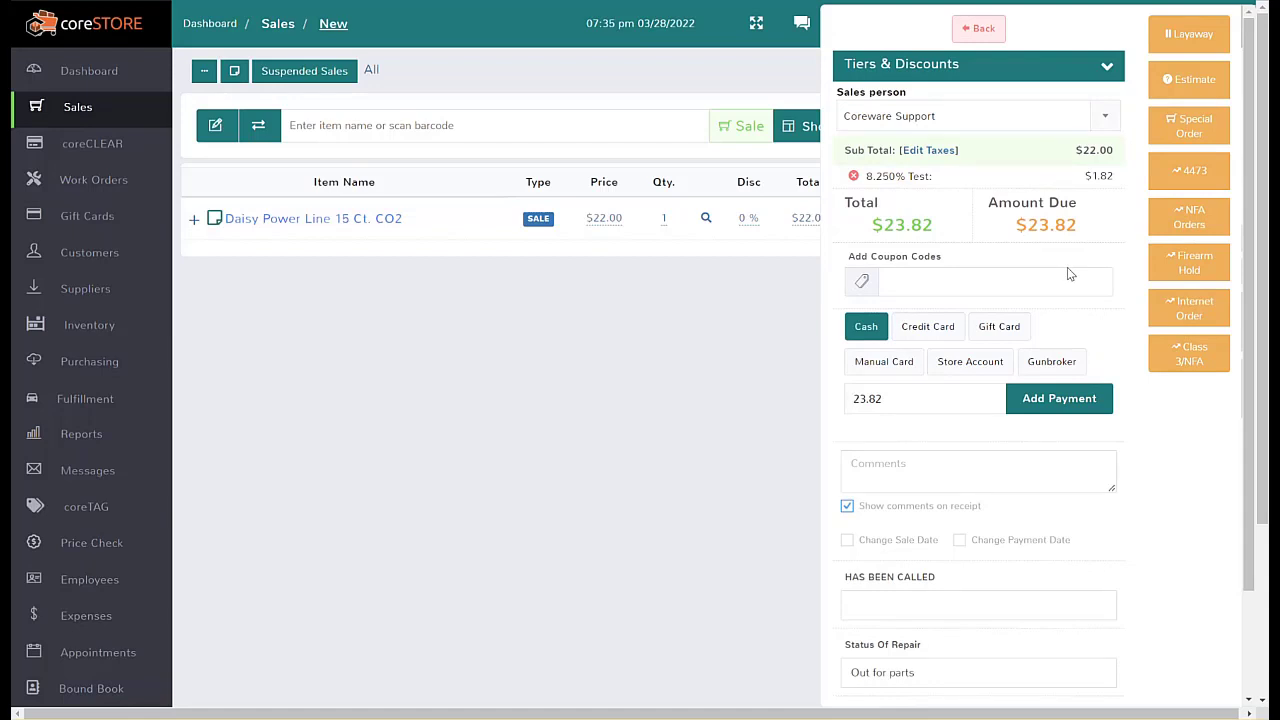
click(866, 334)
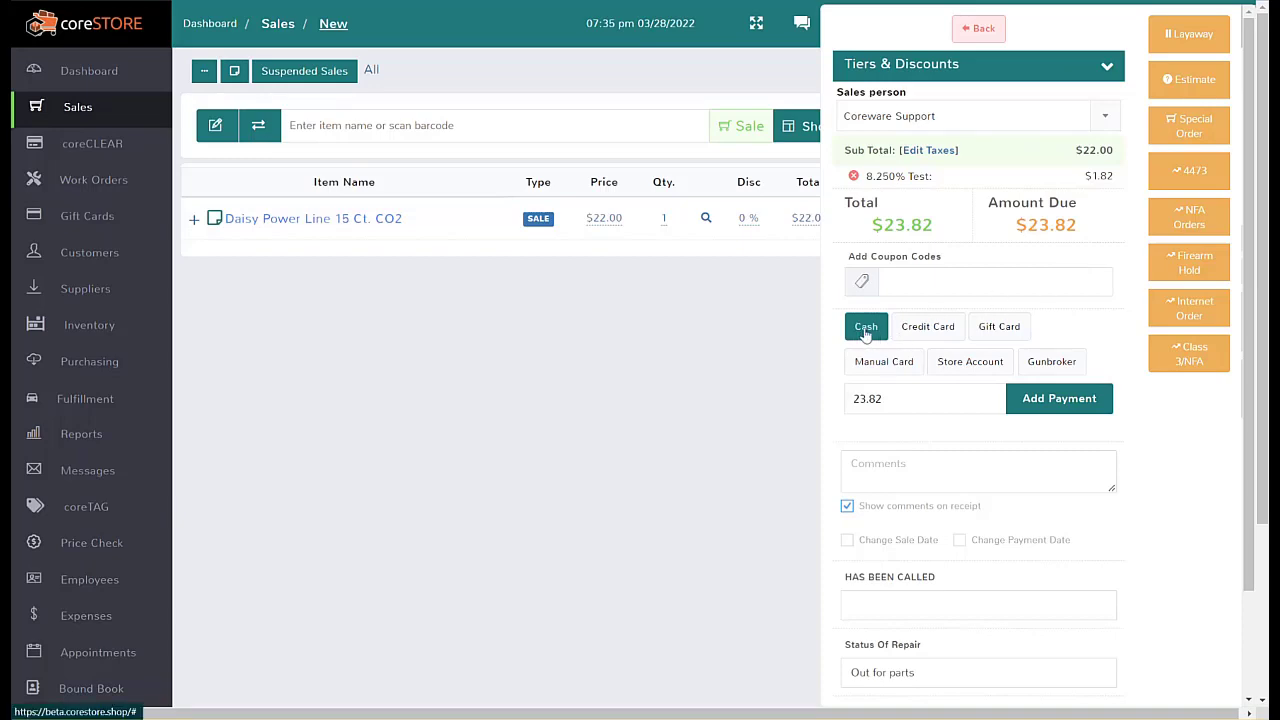
click(866, 330)
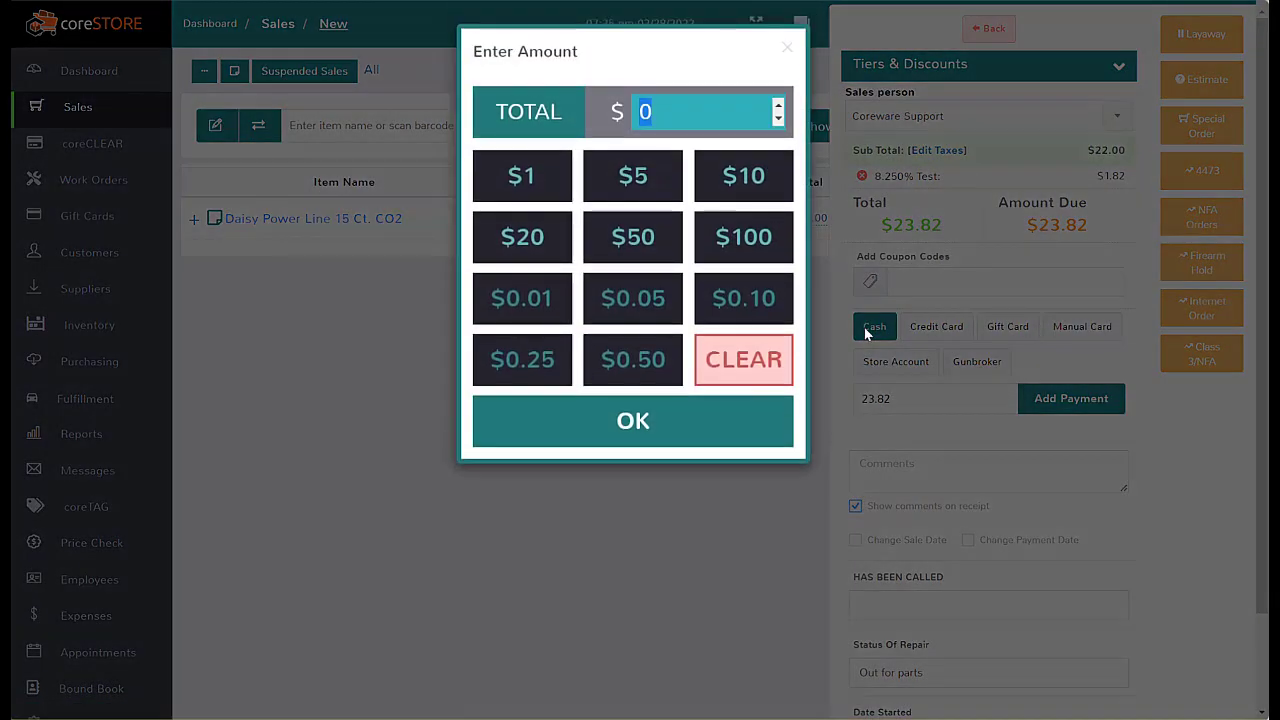
click(751, 177)
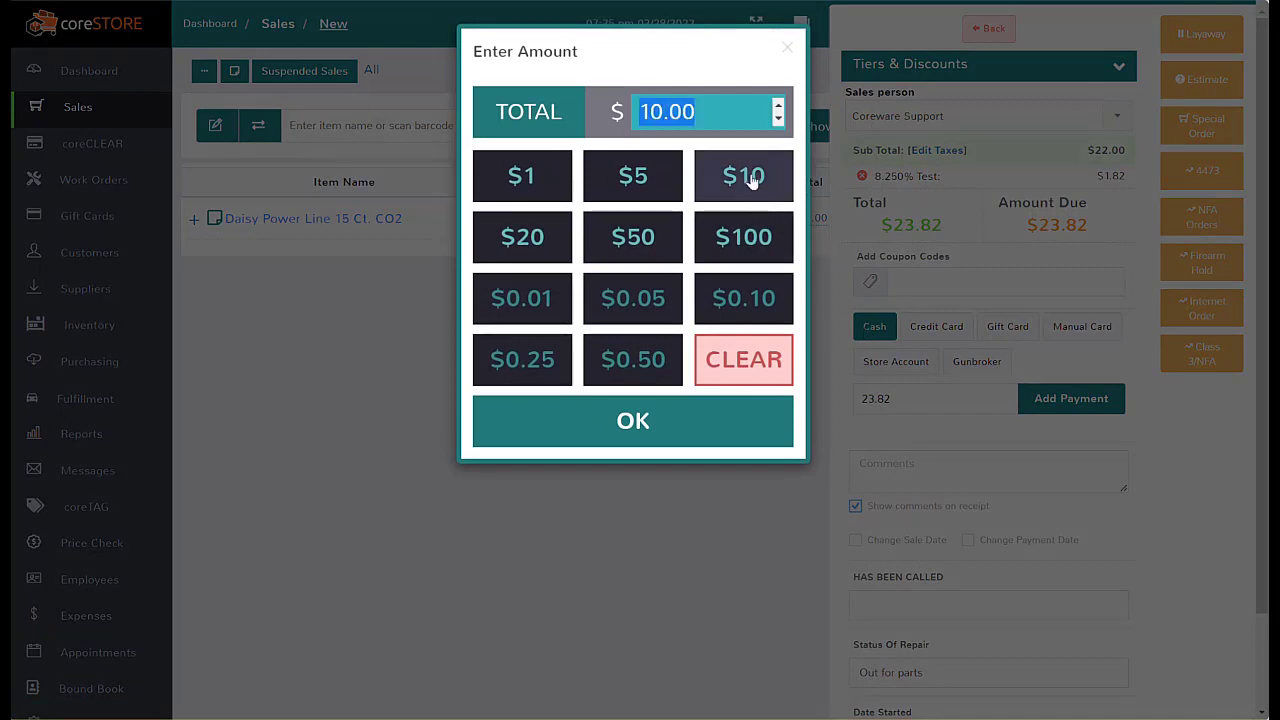
click(665, 422)
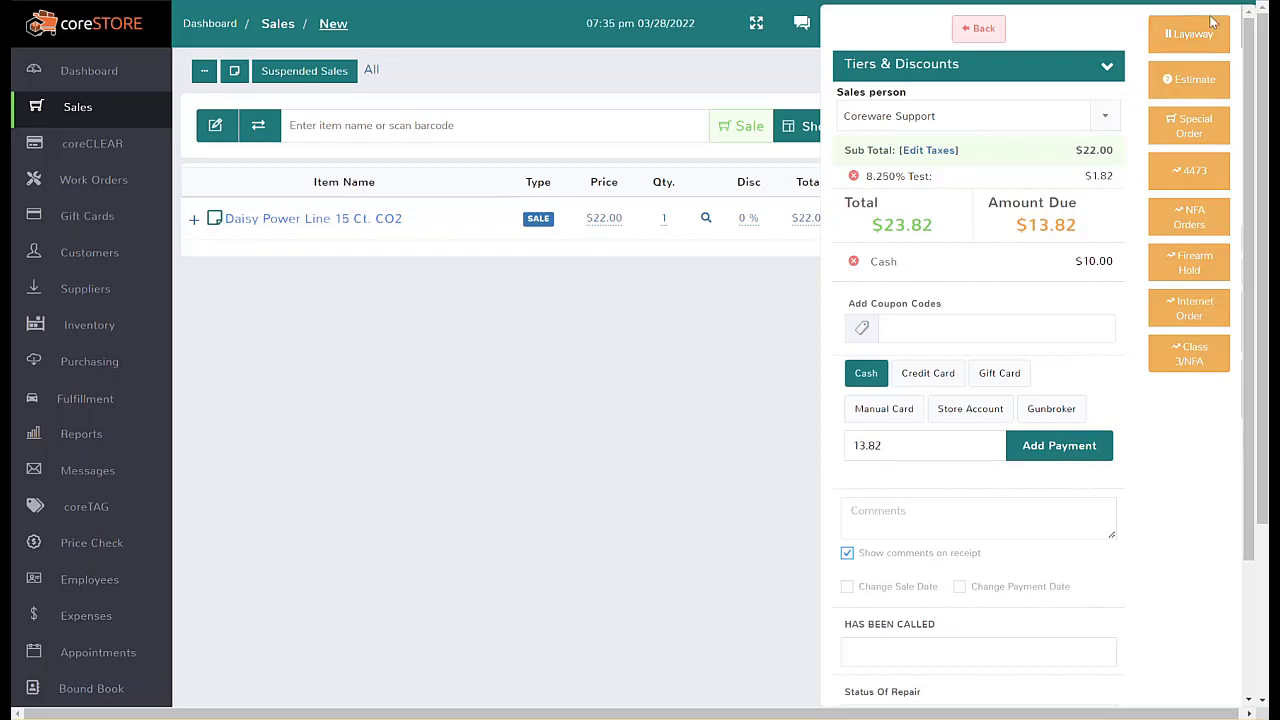
key(alt+s)
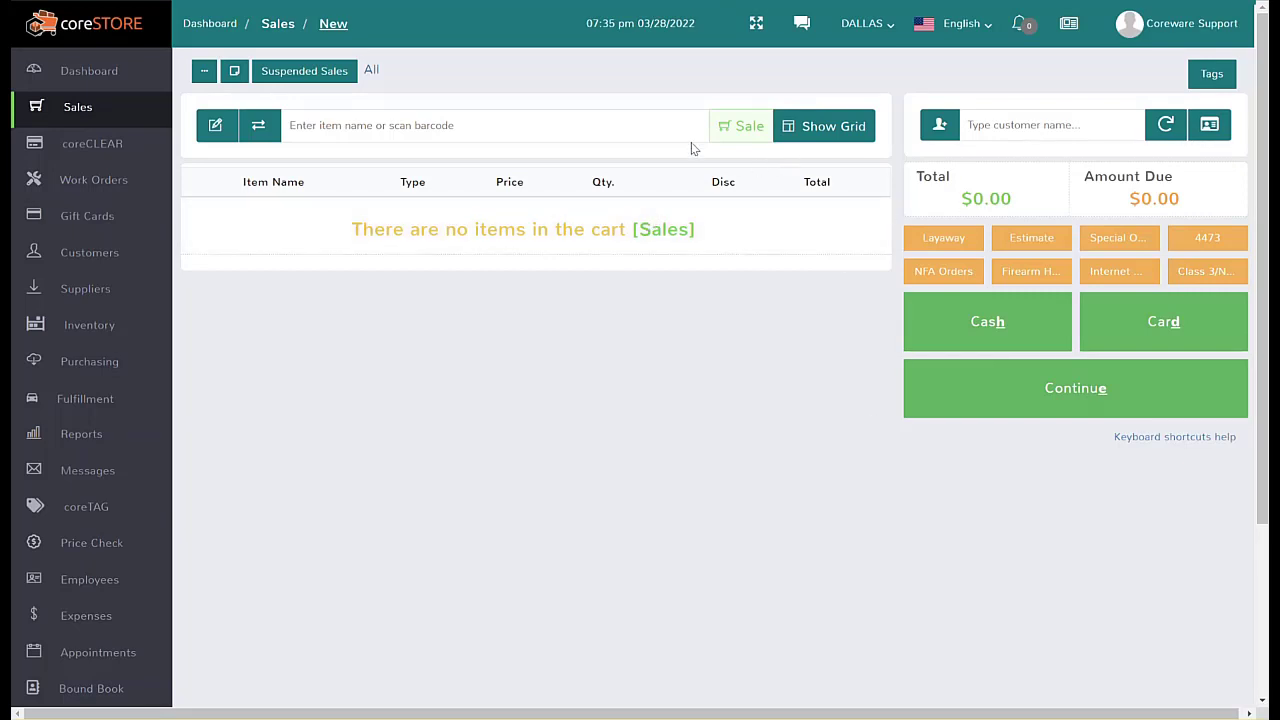
Step: Attach the existing customer to the empty sale by searching their first name, and dismiss the available-points notice
click(528, 121)
click(990, 125)
text(ezra)
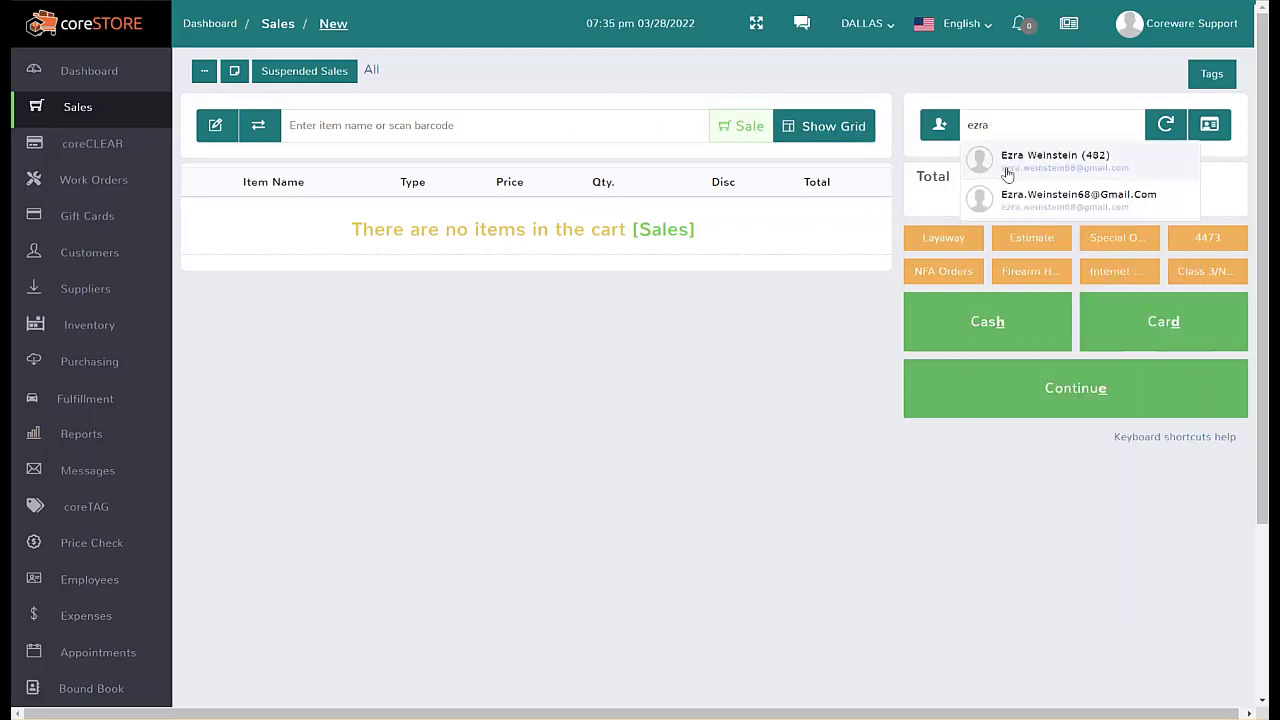
click(1039, 170)
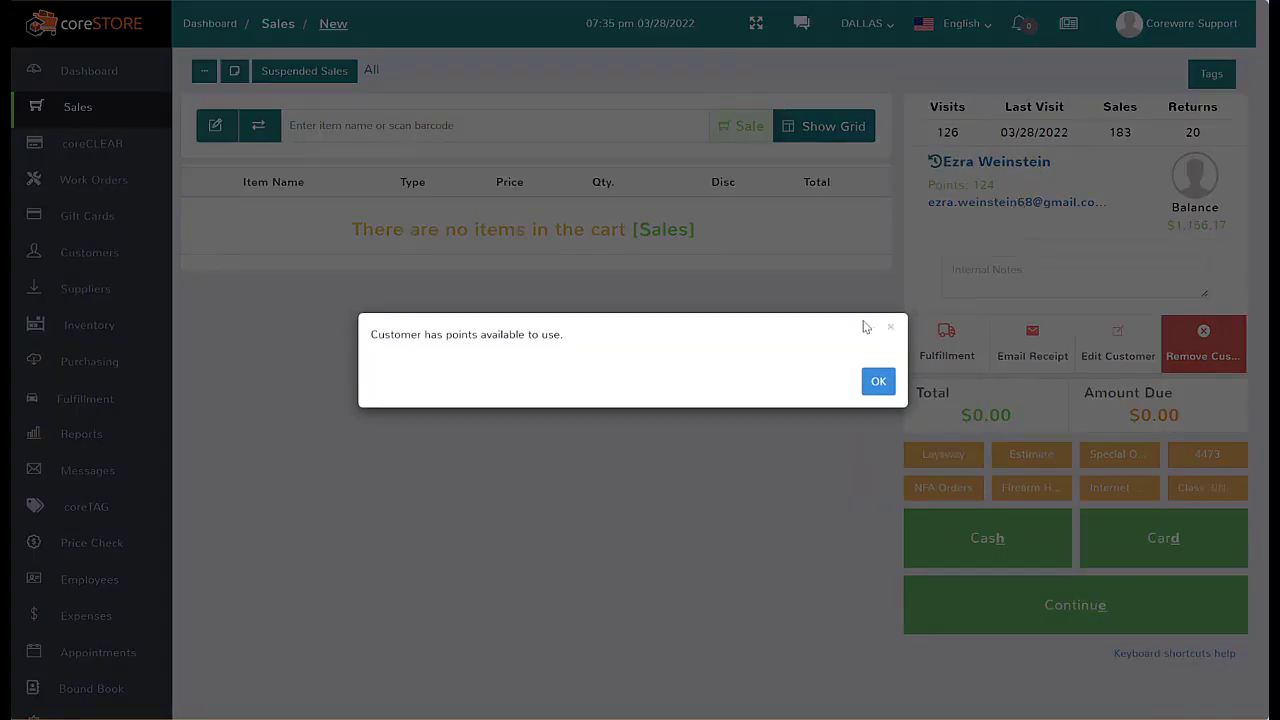
click(877, 386)
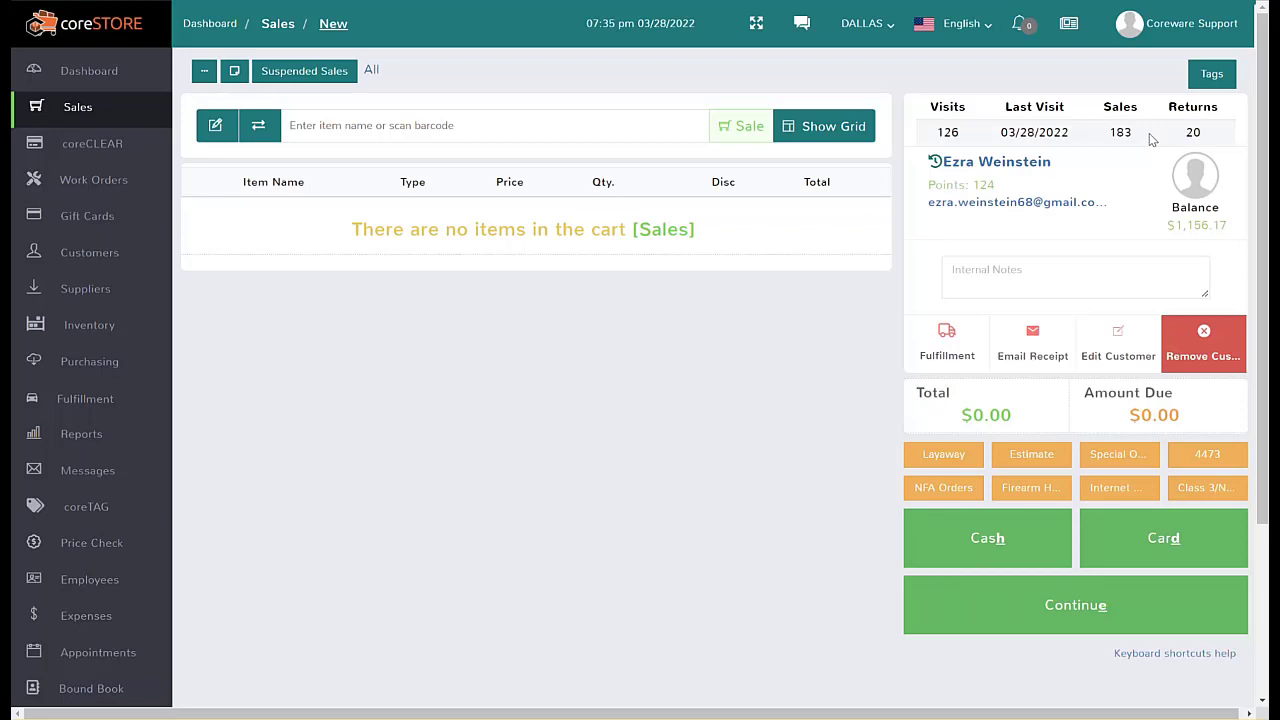
Step: Examine the attached customer's visit, sales and returns figures and their list of recent sales
drag(1075, 137, 1004, 132)
click(1004, 132)
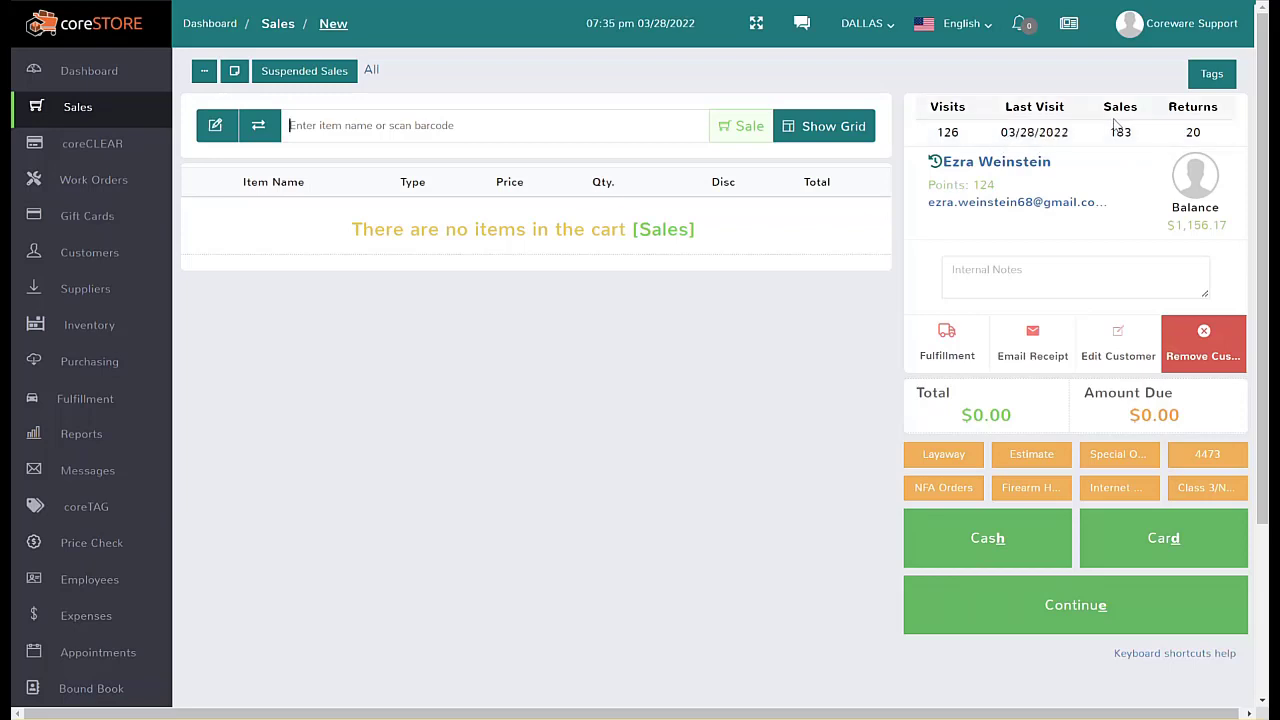
drag(1134, 132, 1112, 132)
click(1112, 132)
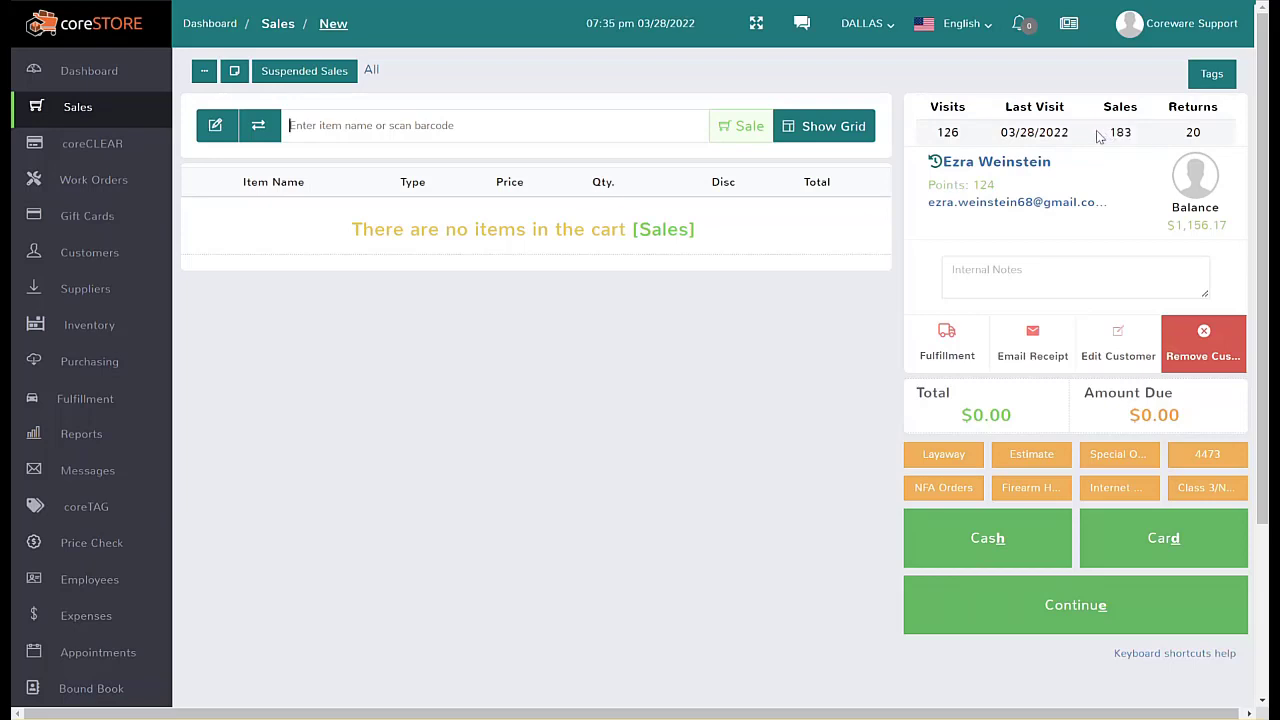
right_click(968, 134)
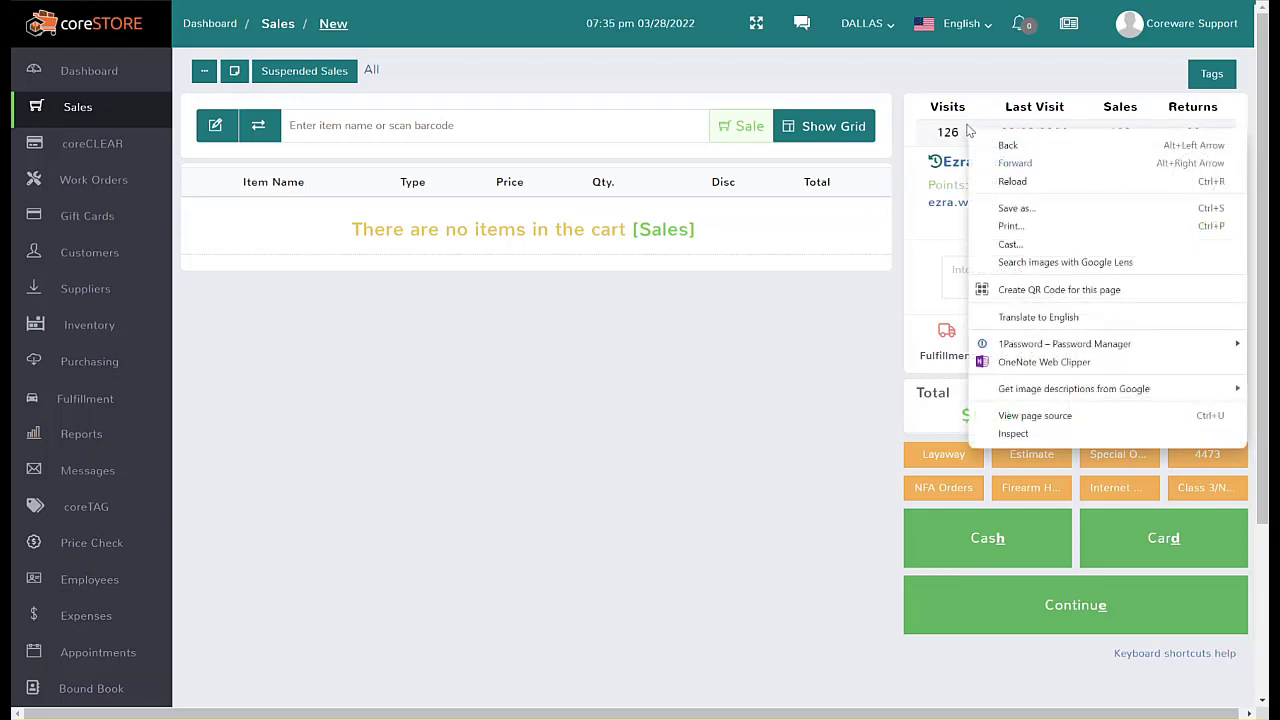
key(Escape)
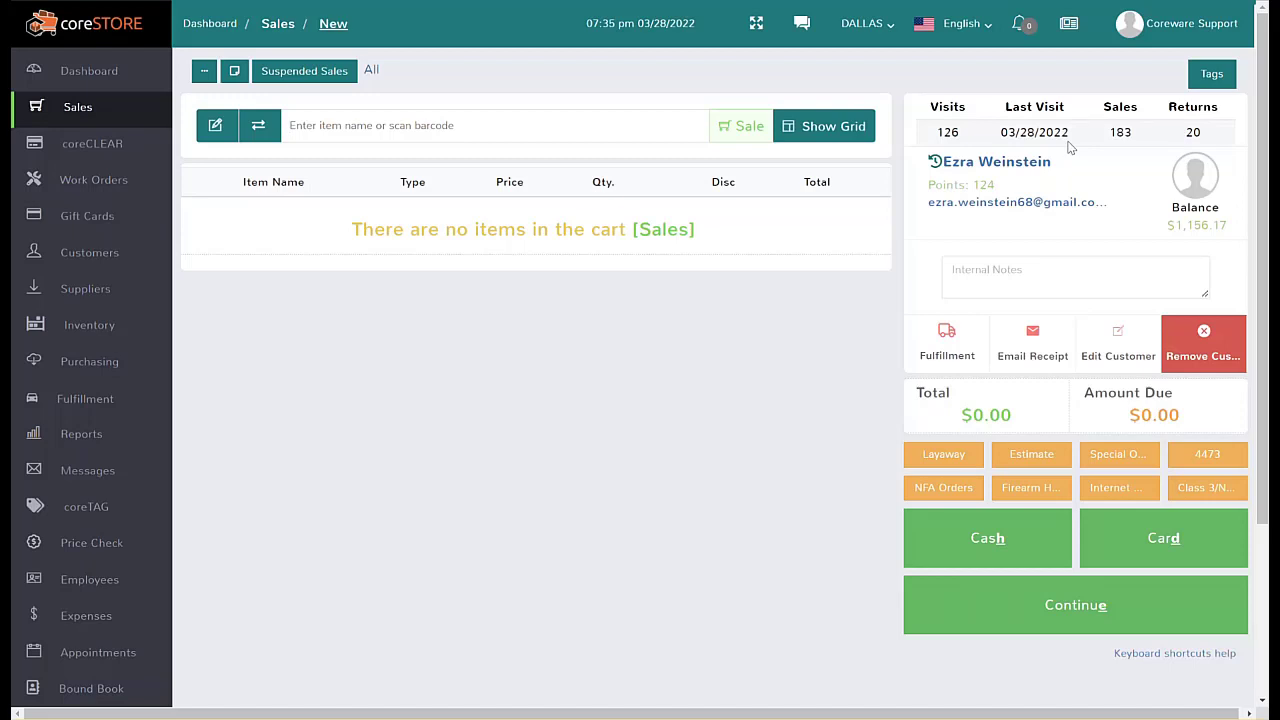
click(992, 163)
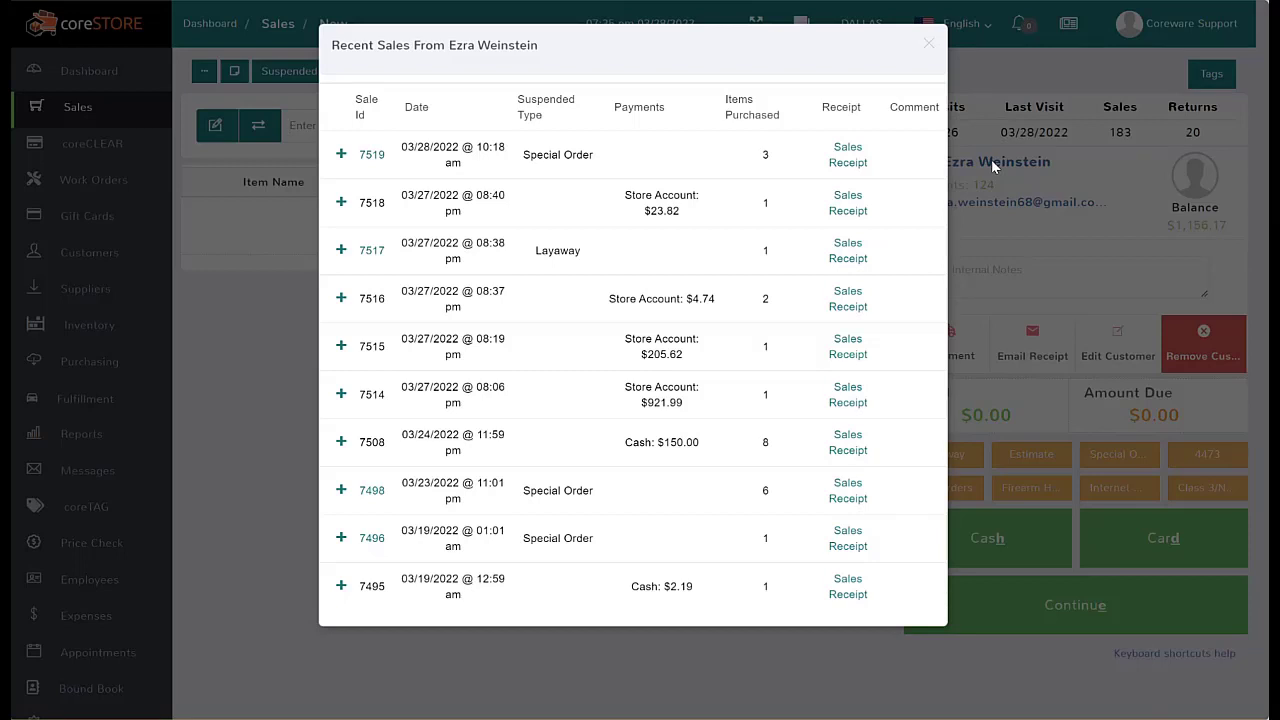
click(929, 47)
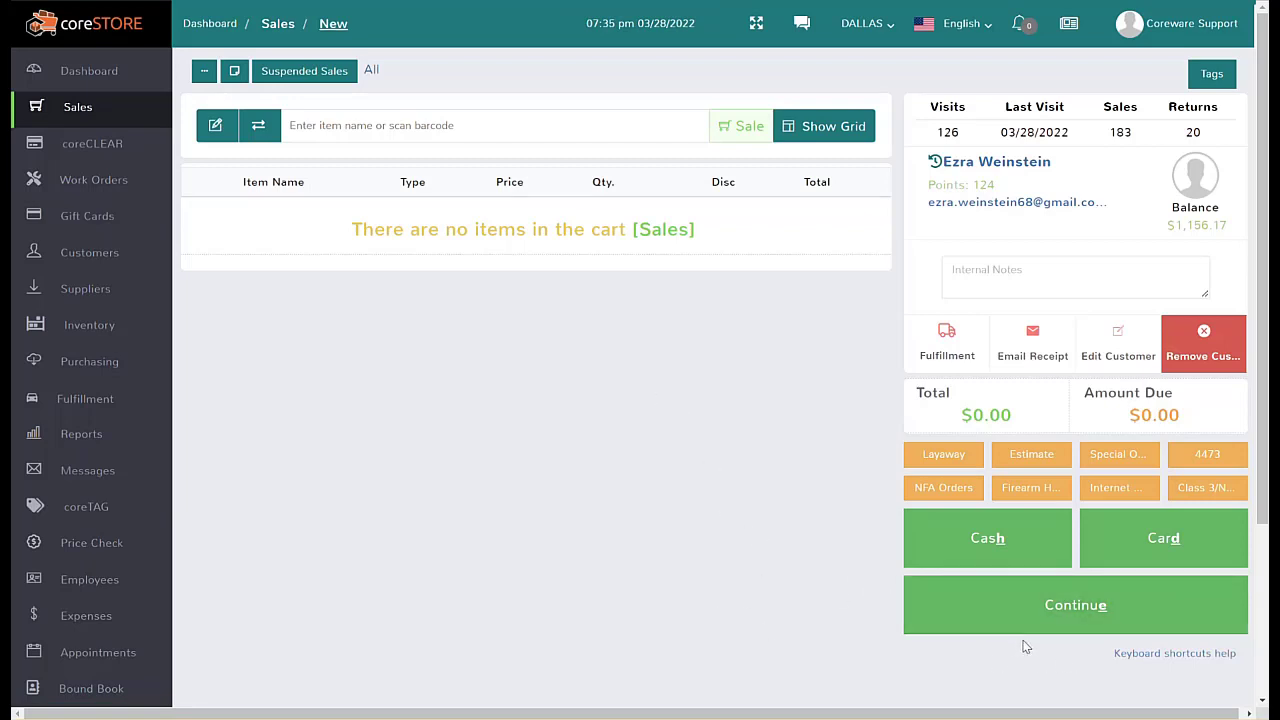
Step: Display the keyboard shortcuts help below the sale, read through the list, and hide it
click(1206, 660)
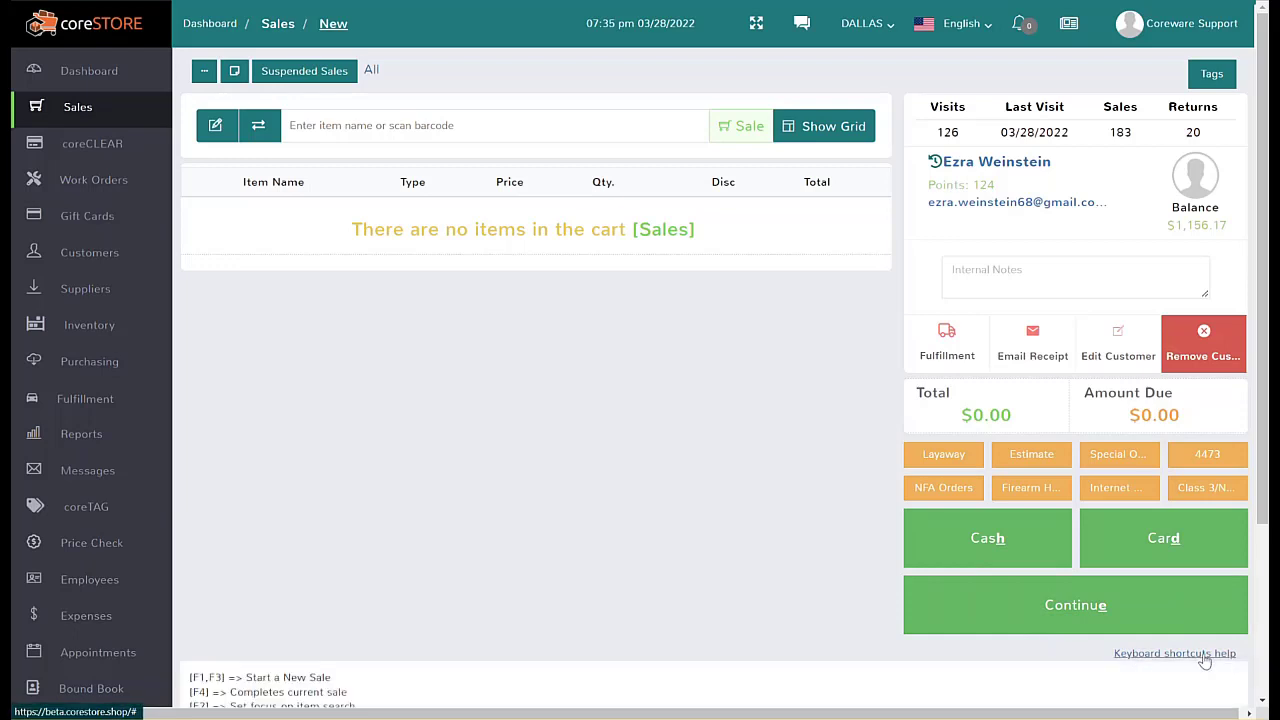
scroll(674, 554, down, 3)
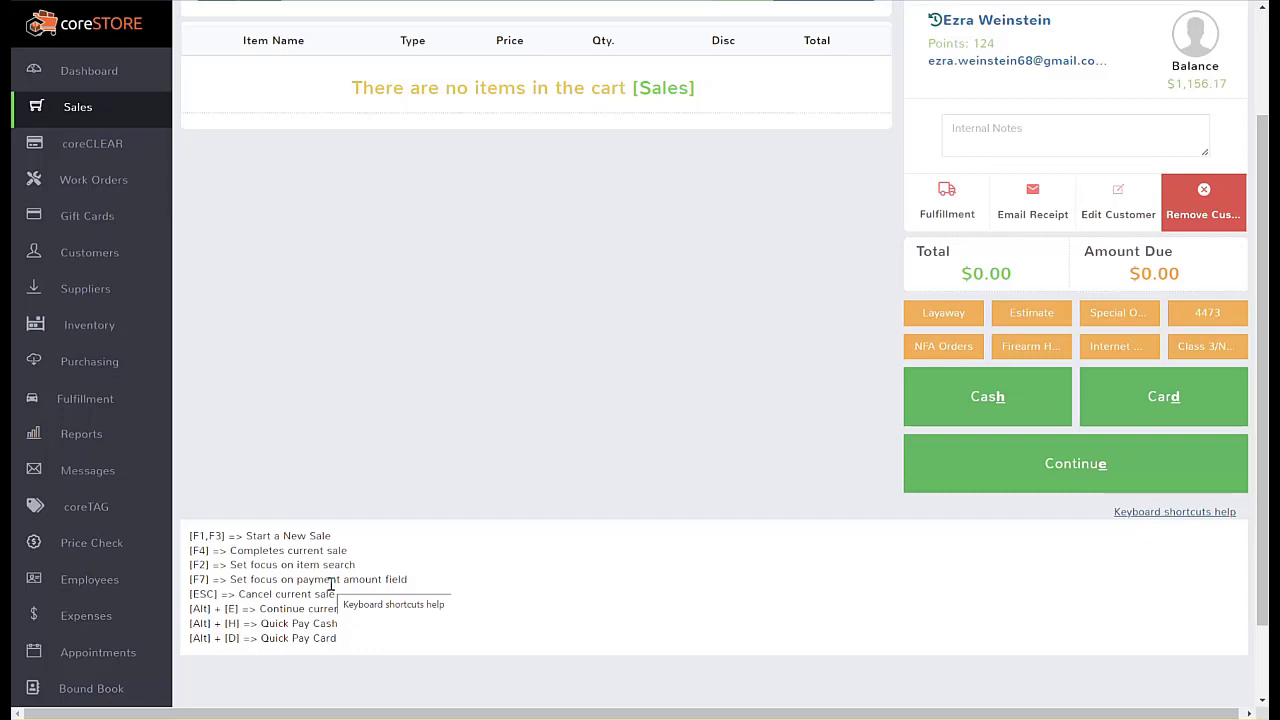
scroll(331, 584, up, 3)
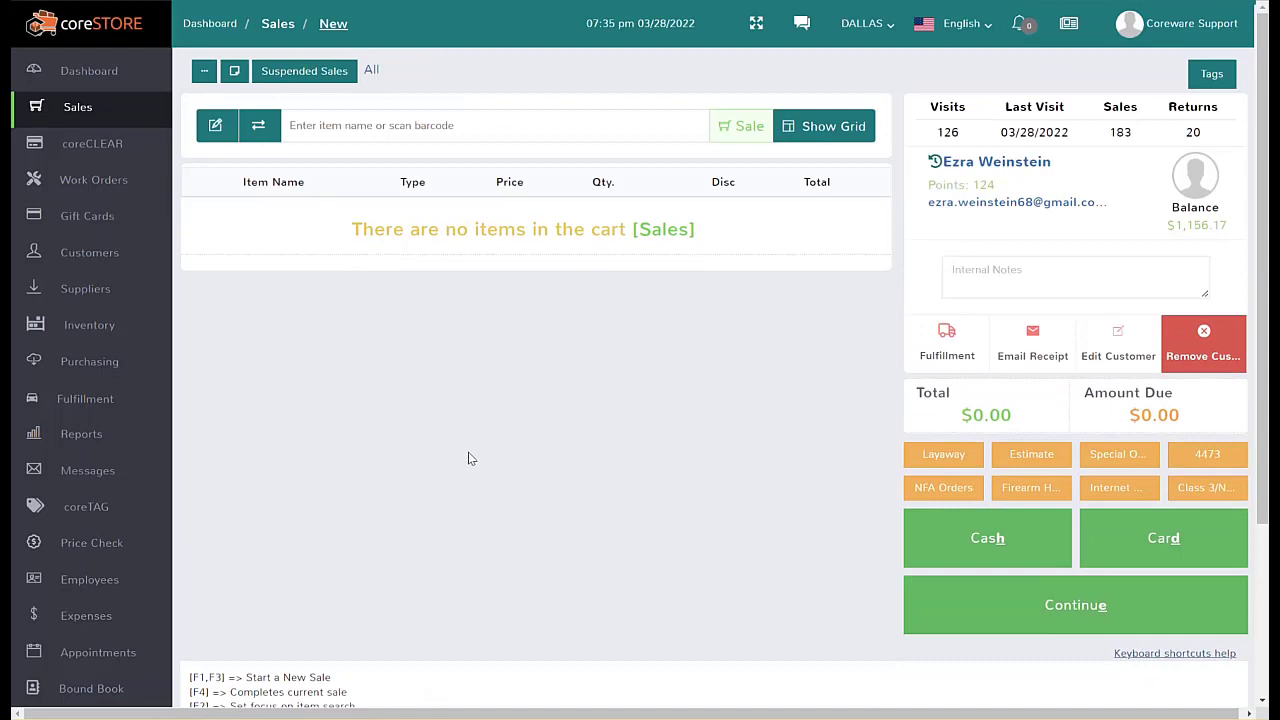
click(1160, 655)
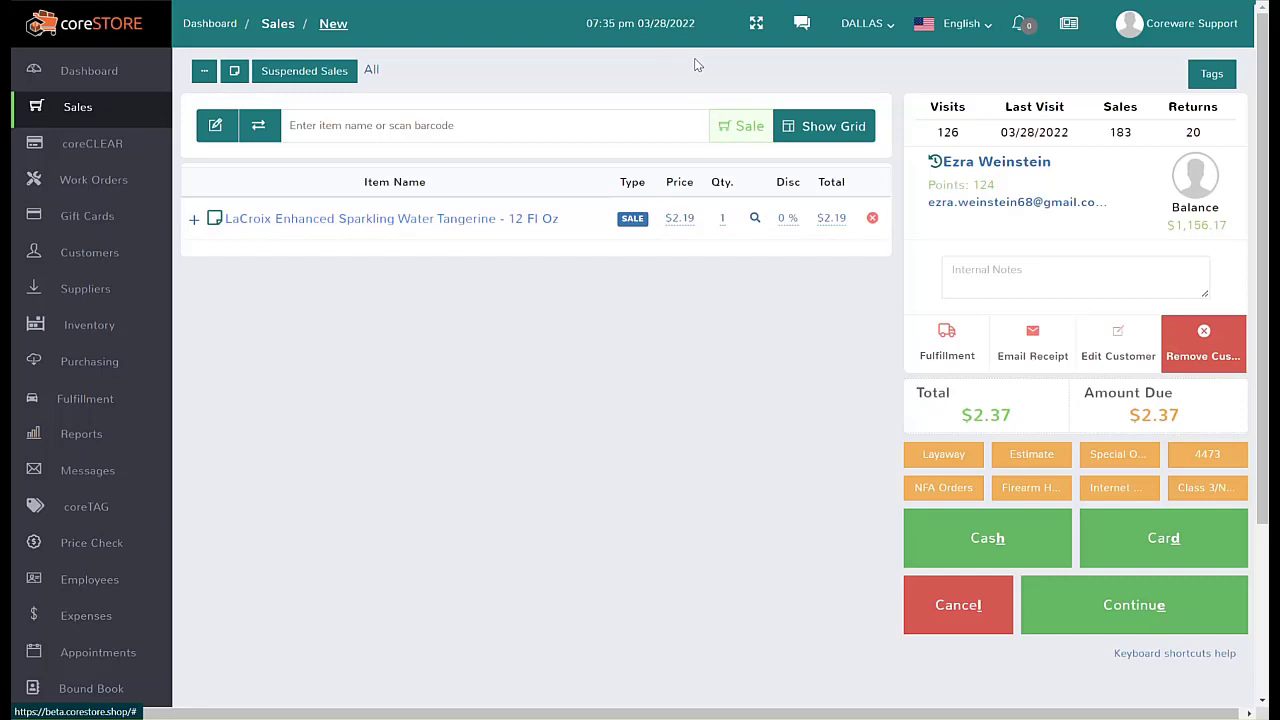
Step: Open the logged-in user's account options from the LaCroix sale
click(1200, 27)
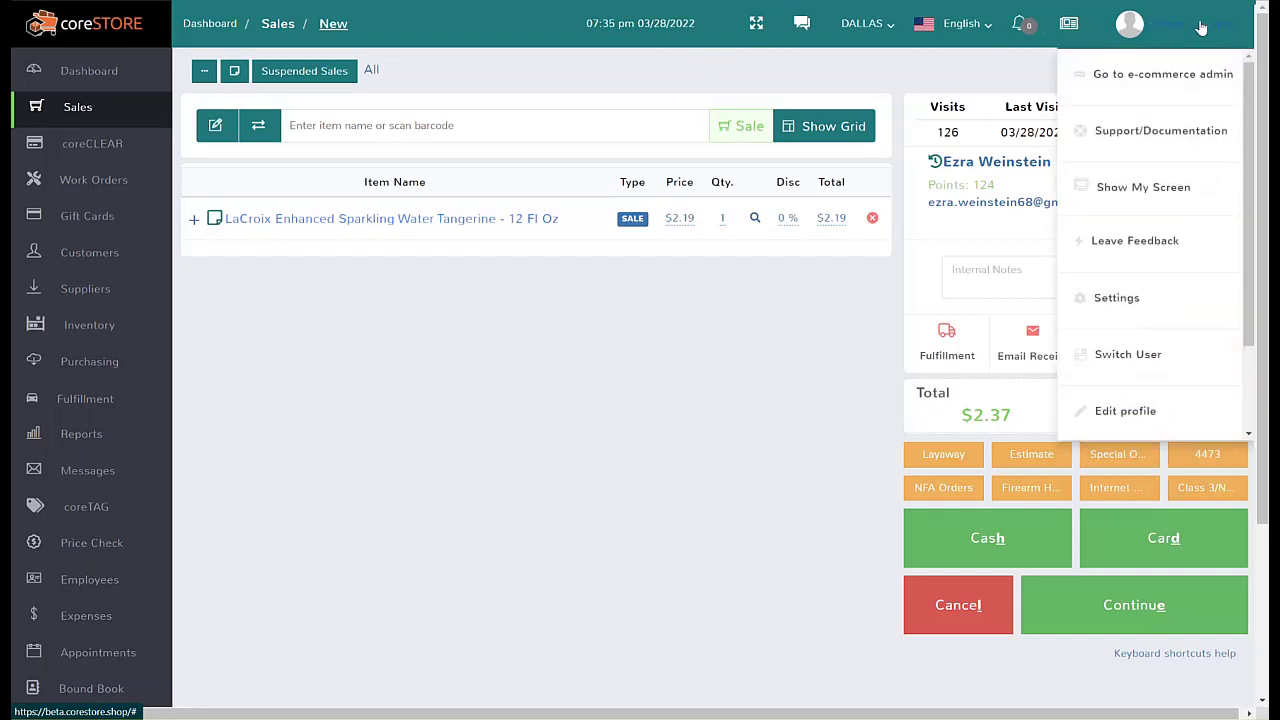